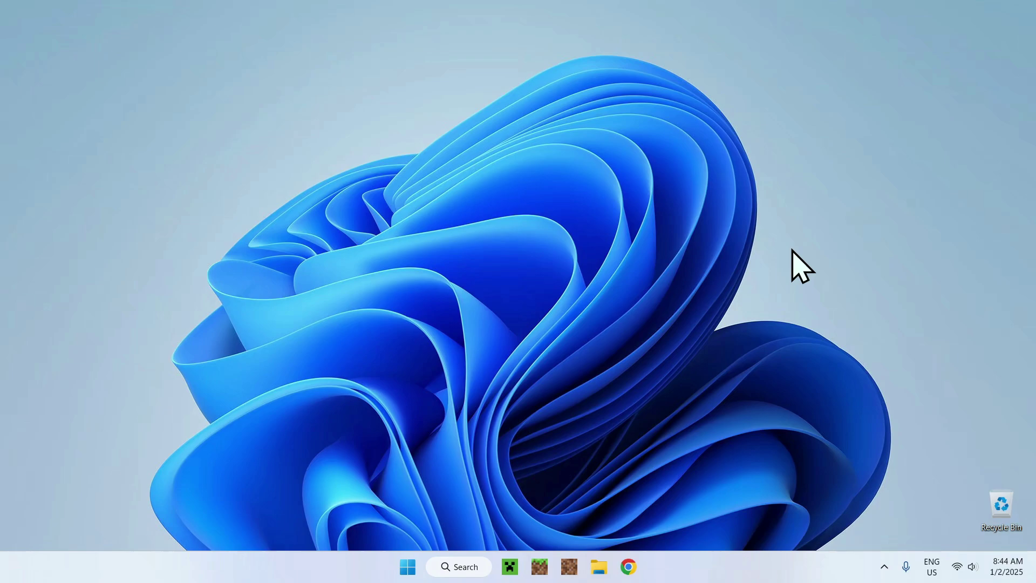
Open Chrome and search Google for "Iris Shaders"
left_click(629, 567)
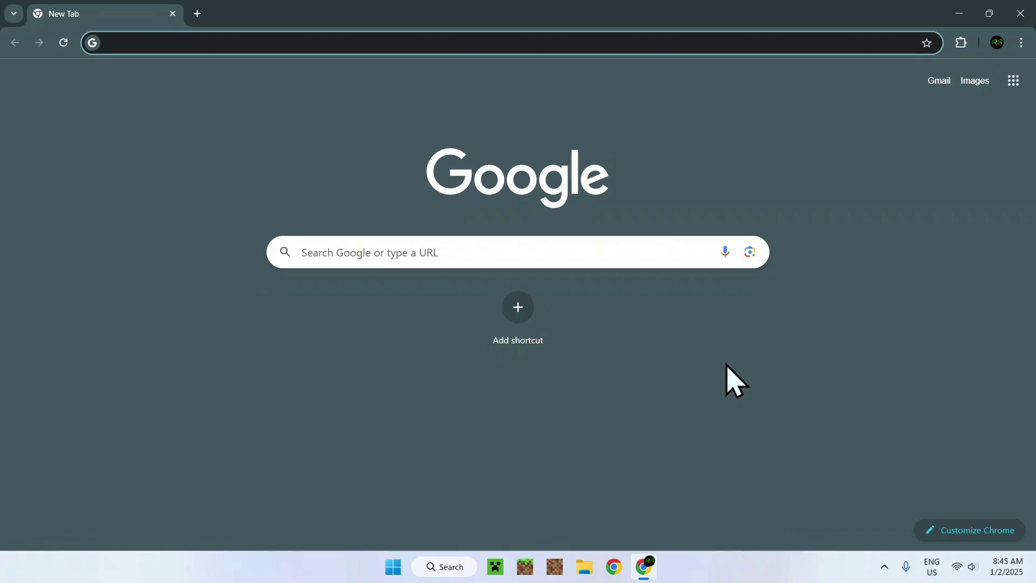
left_click(604, 252)
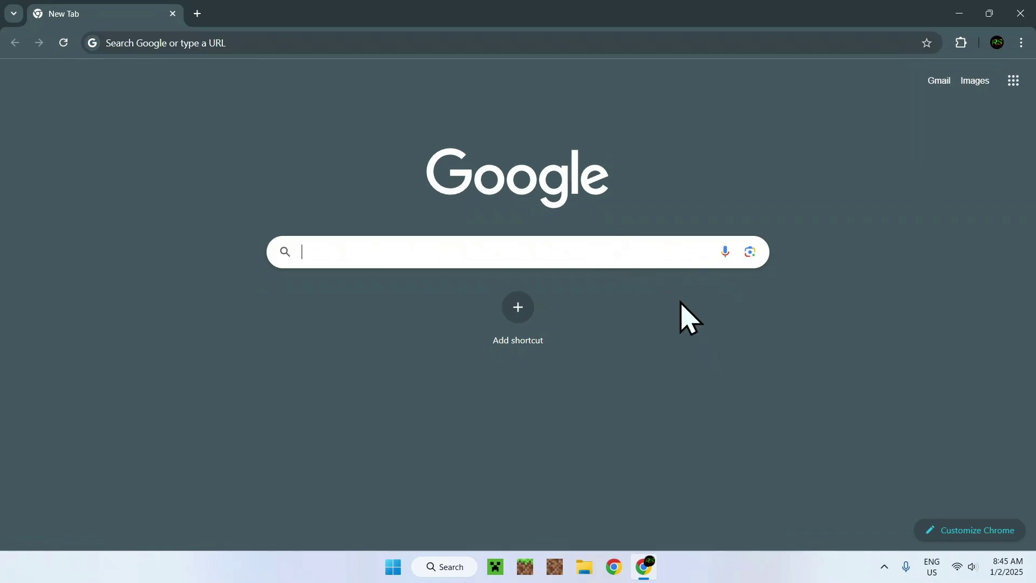
type("I")
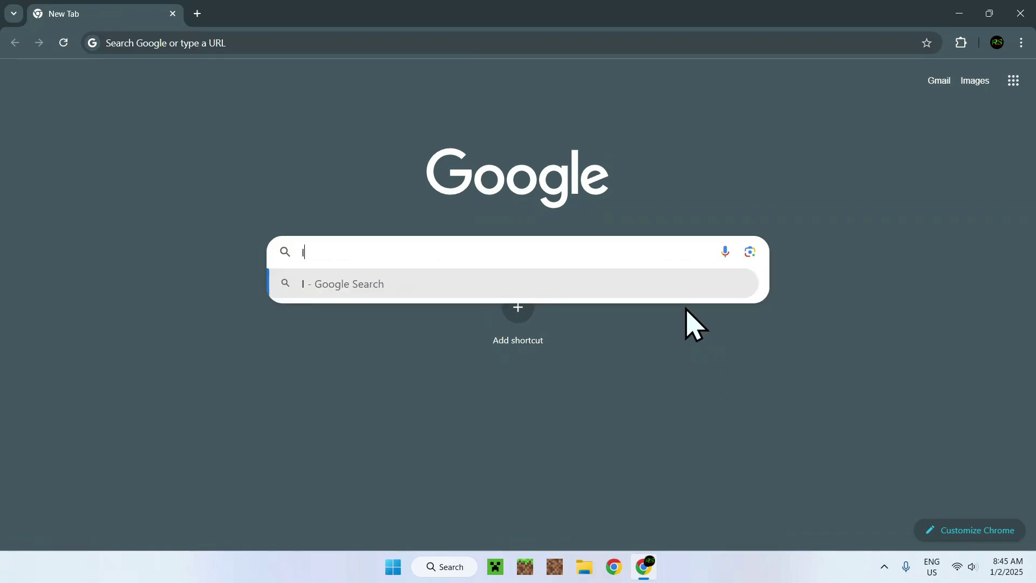
type("ris Shaders")
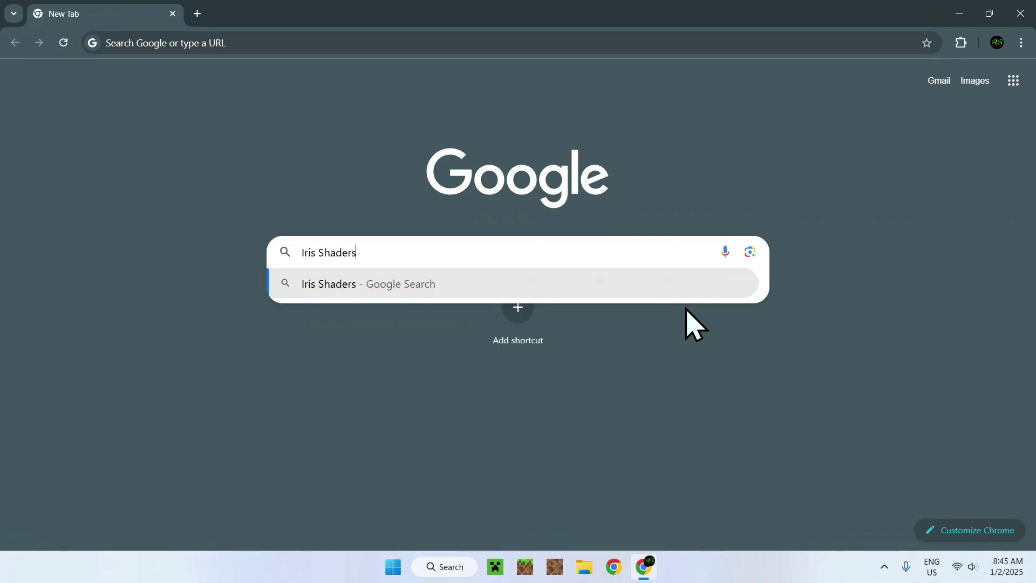
key("Return")
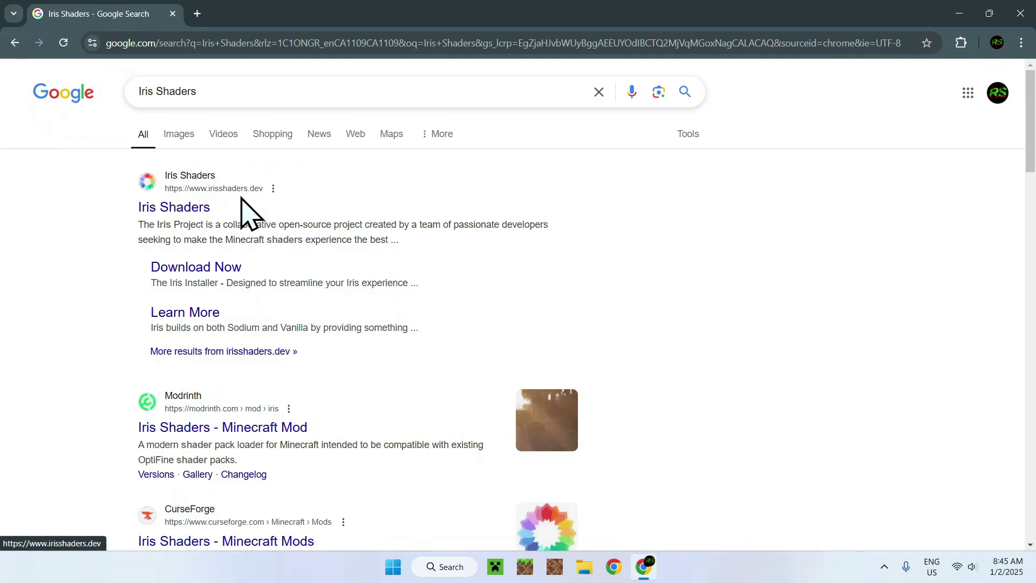
Open the official Iris Shaders site and download the Iris installer as a universal JAR
left_click(170, 209)
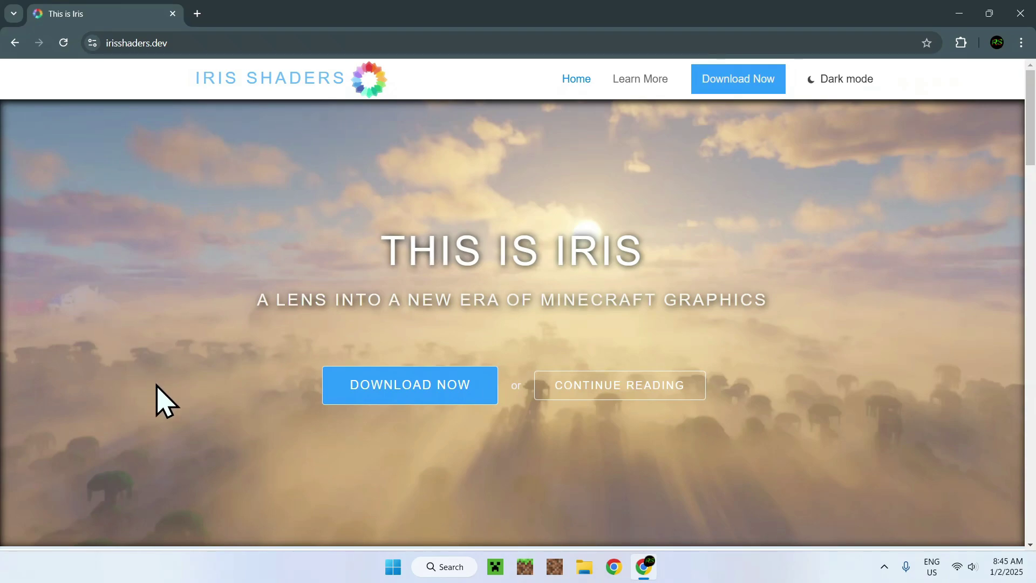
left_click(404, 393)
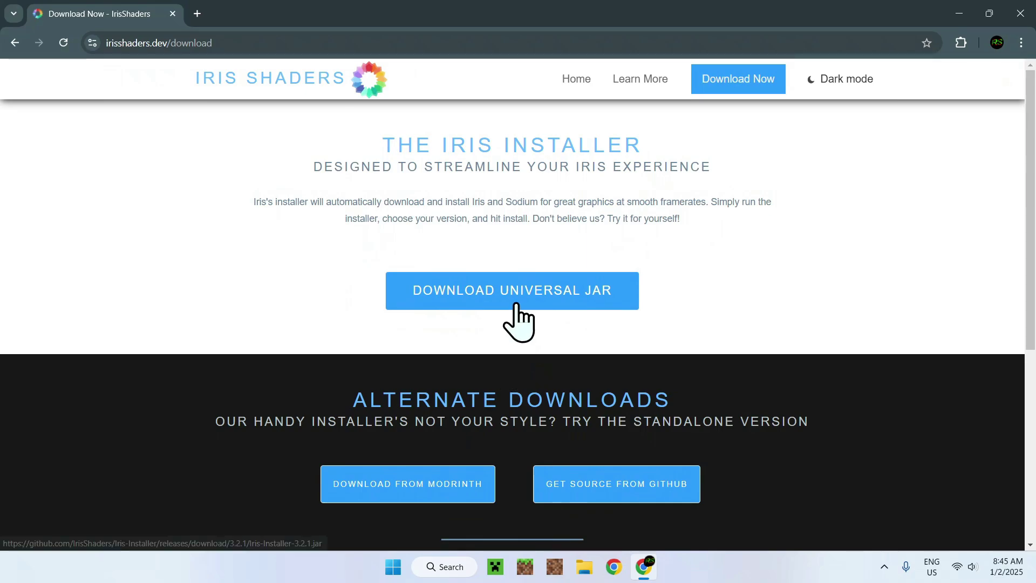
left_click(519, 306)
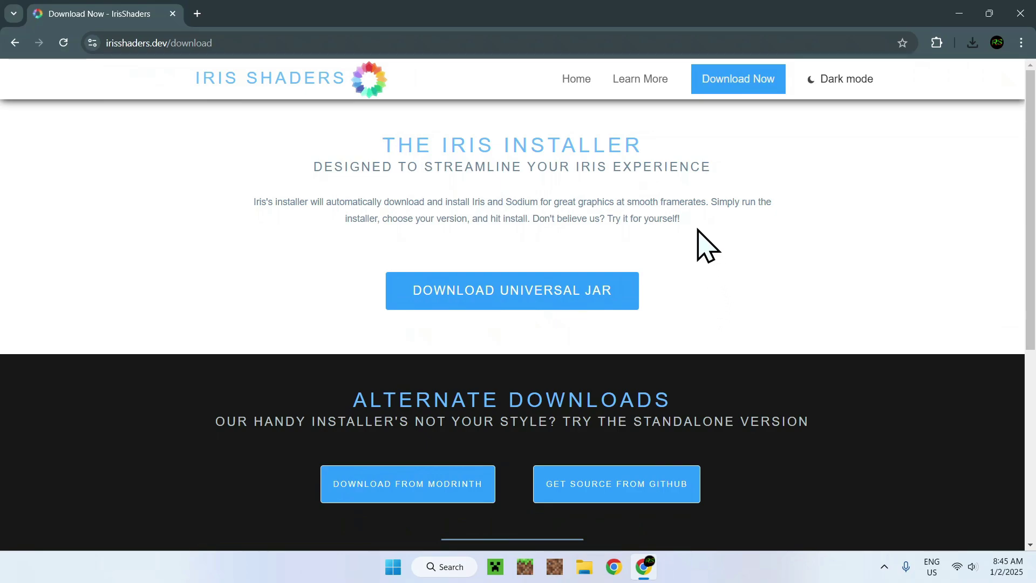
Search for "Java For Windows" in a new tab and open the java.com download page, accepting all cookies
left_click(197, 13)
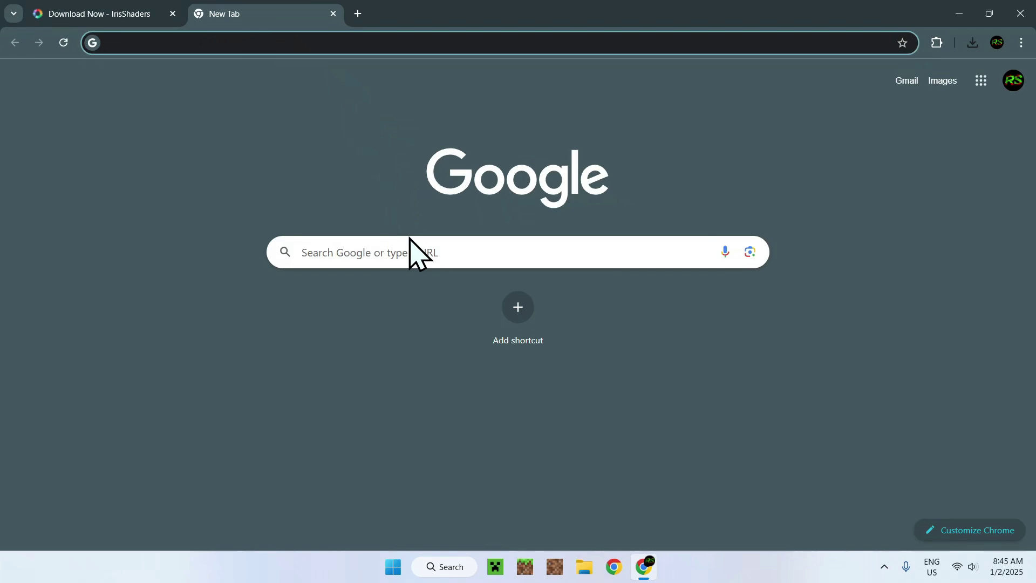
left_click(398, 252)
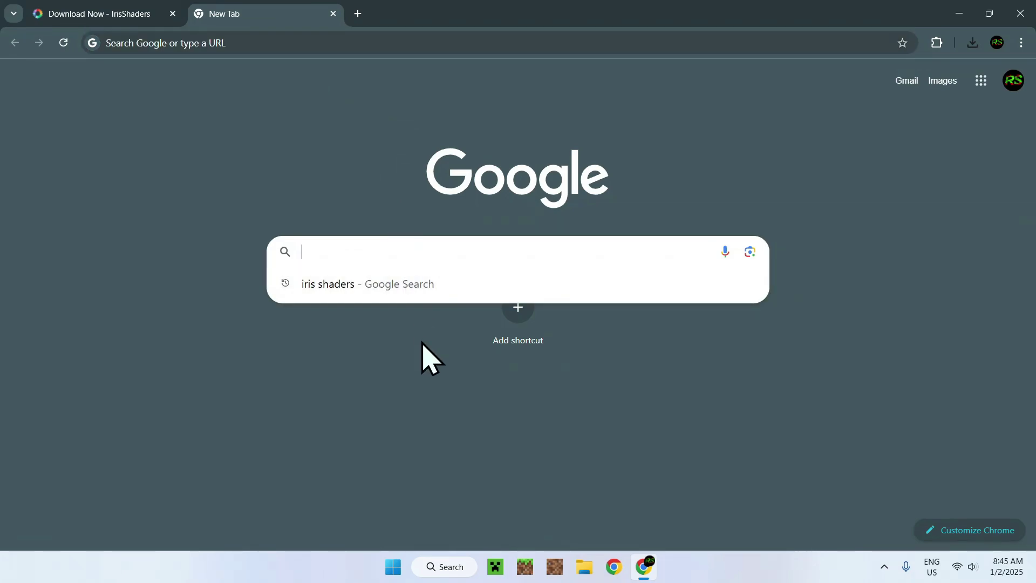
type("Java Fo")
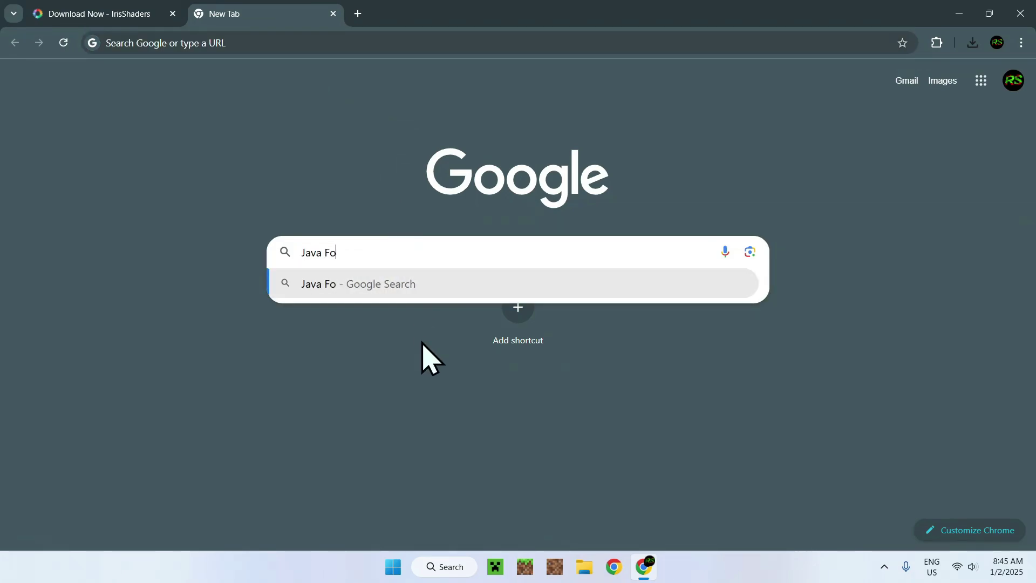
type("r Windows")
key("Return")
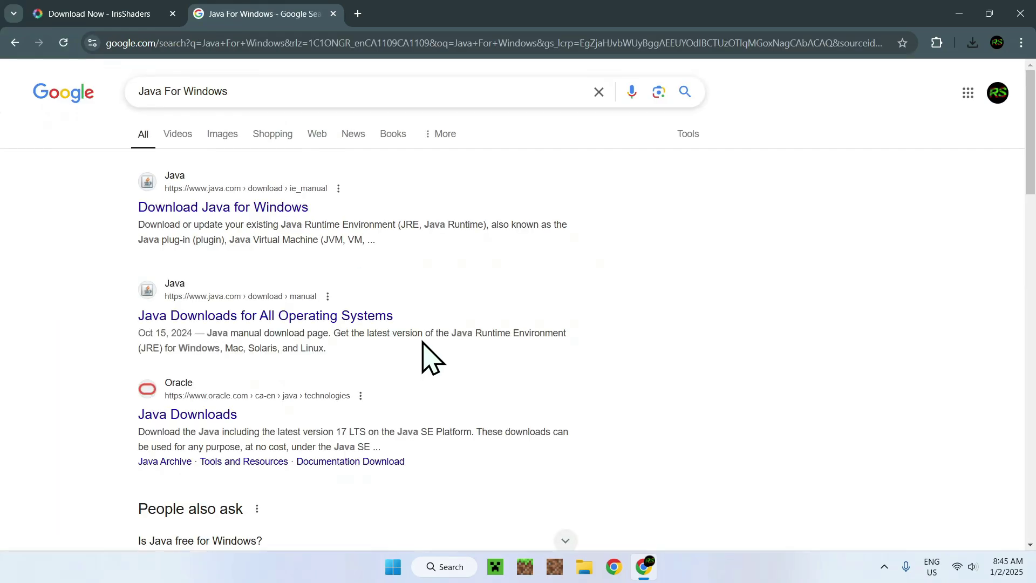
left_click(206, 209)
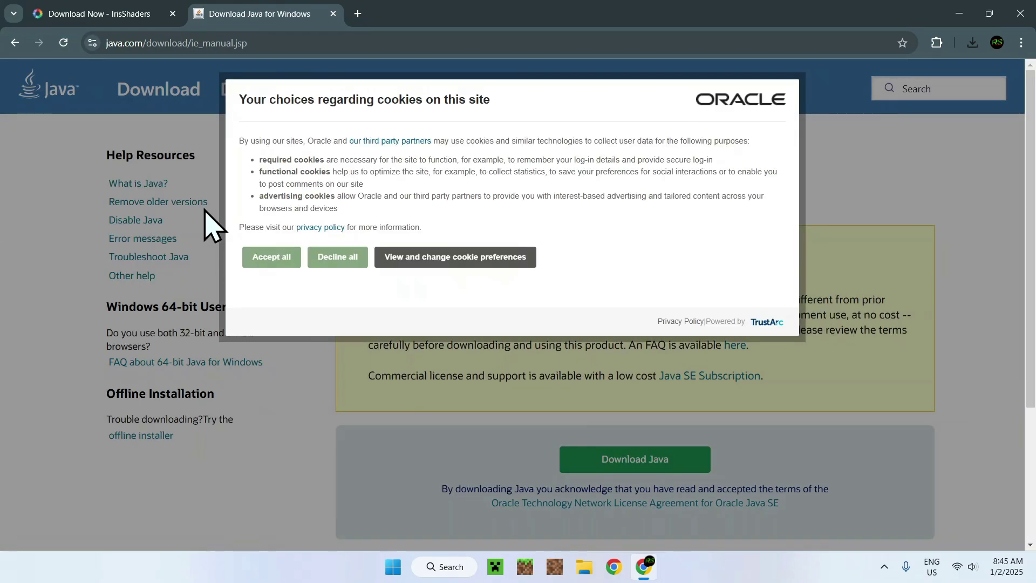
left_click(263, 257)
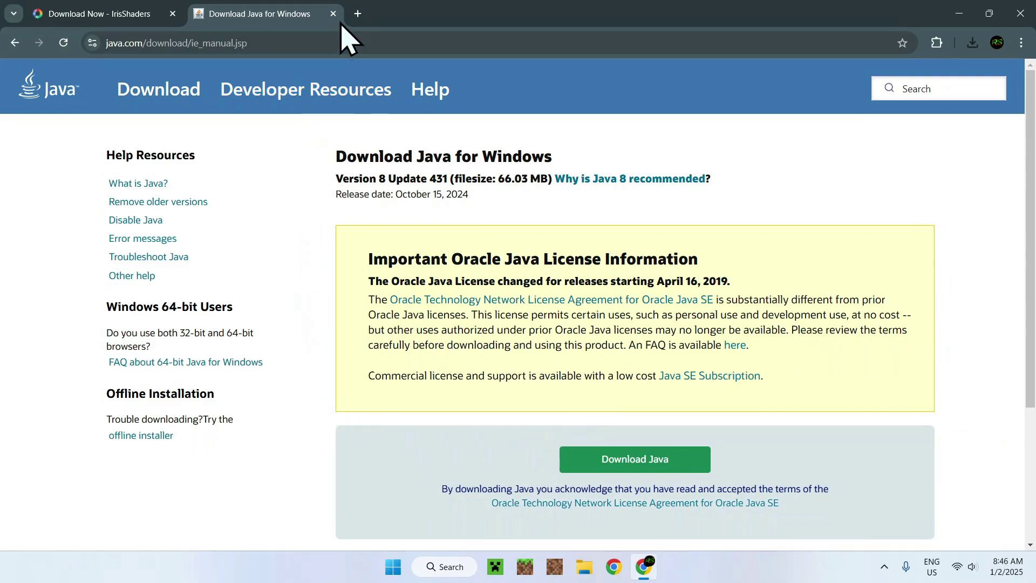
Search for "Modrinth" in another new tab and open the modrinth.com home page
left_click(357, 14)
left_click(435, 249)
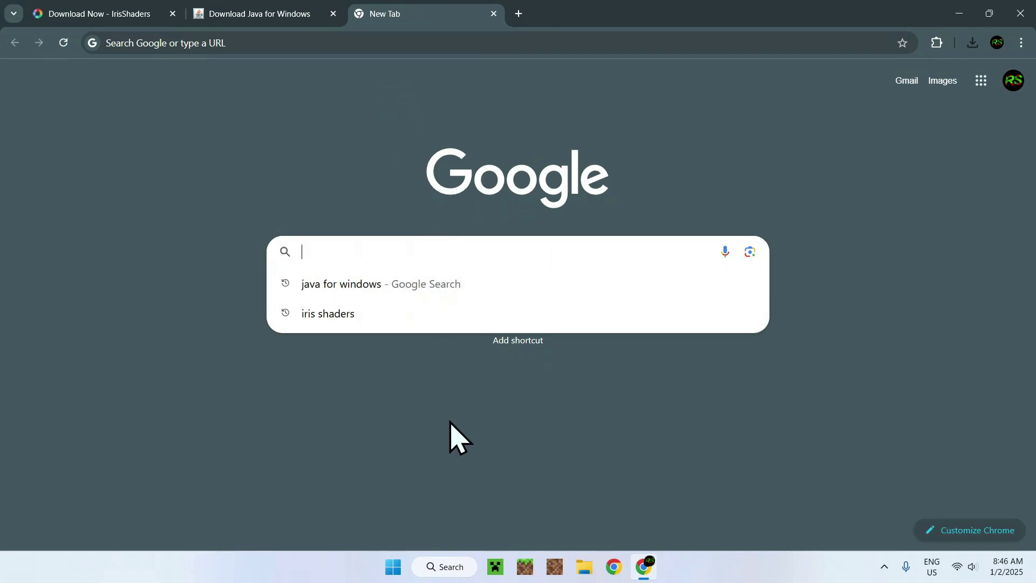
type("Modrinth")
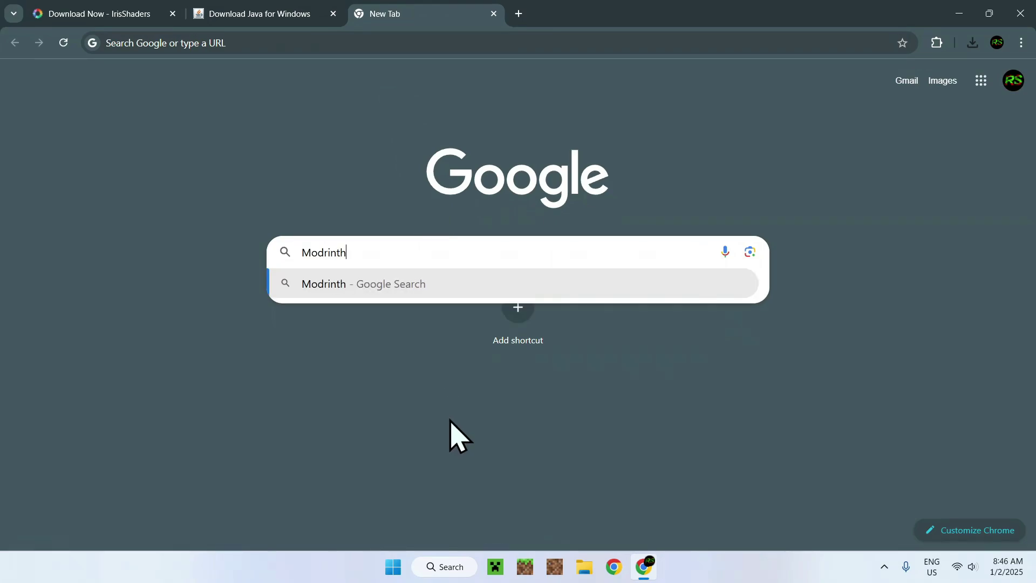
key("Return")
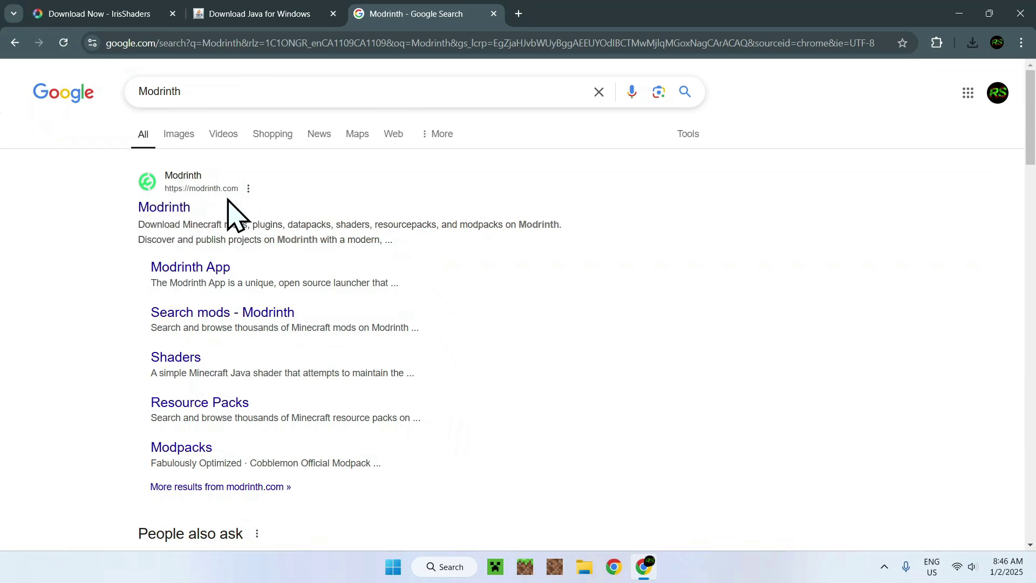
left_click(161, 209)
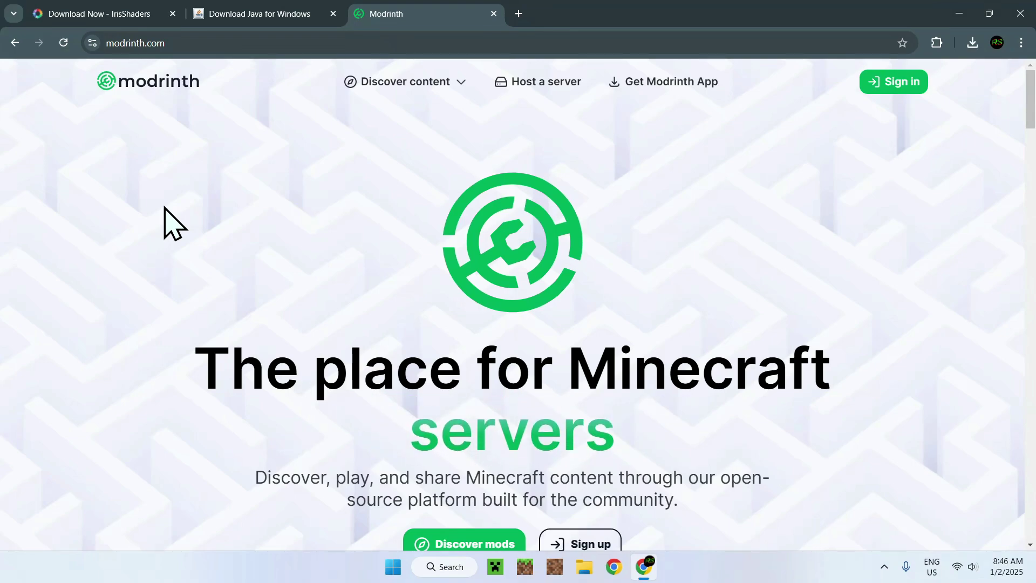
Open Modrinth's Shaders category and browse the listed shader packs
left_click(404, 84)
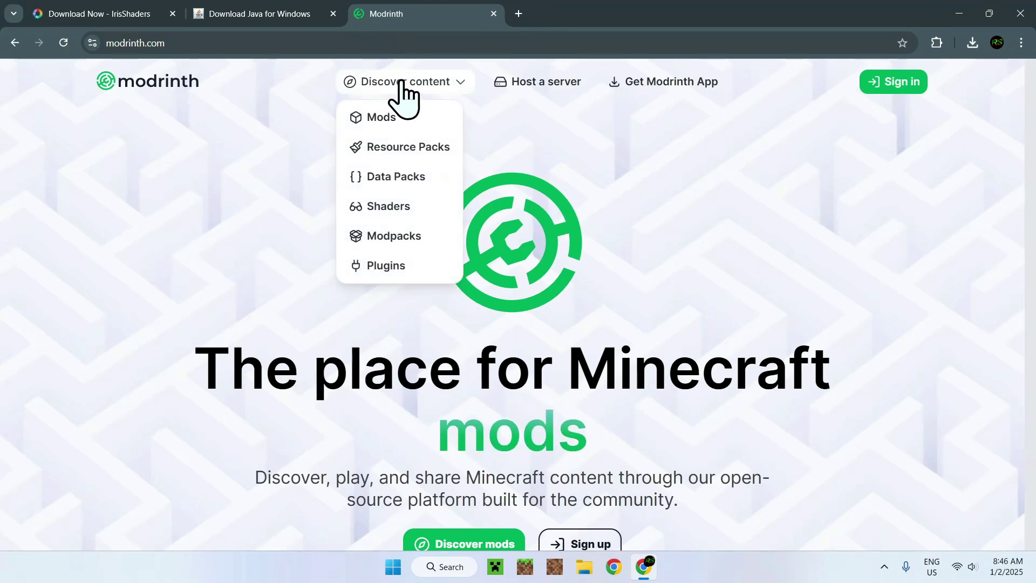
left_click(399, 213)
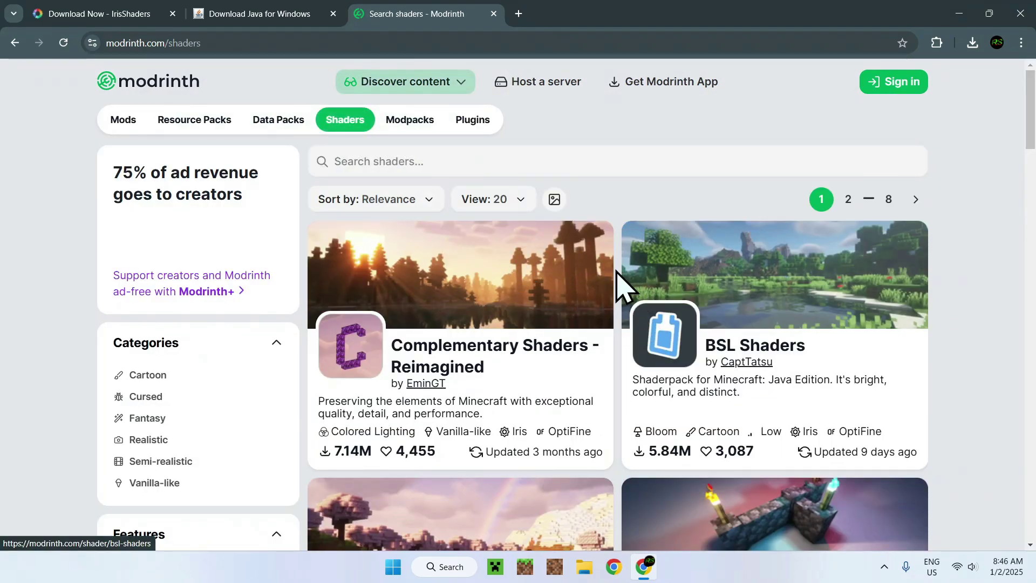
scroll(618, 276, "down", 20)
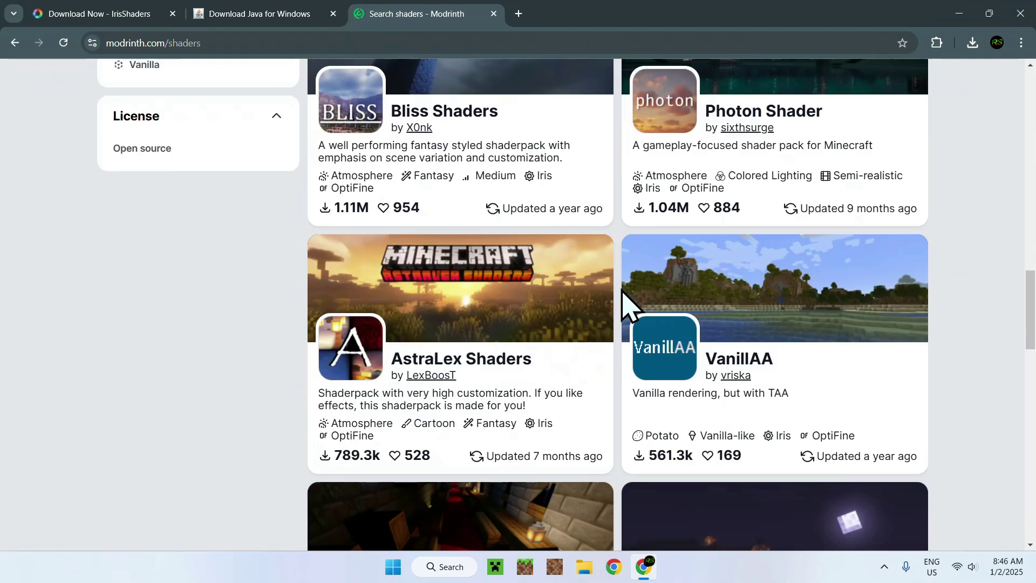
scroll(622, 303, "down", 5)
scroll(622, 302, "up", 20)
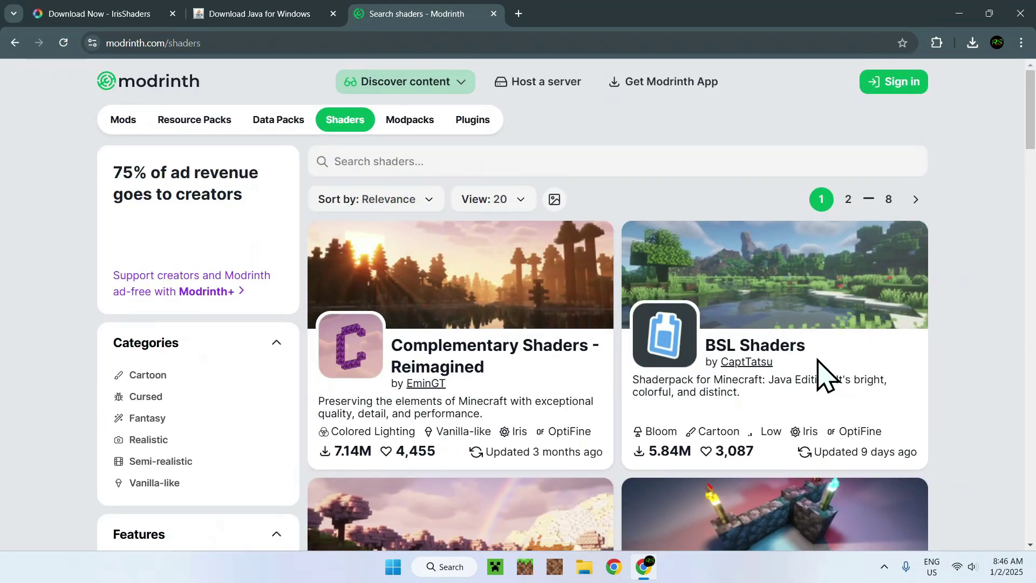
Download version 8.4.01.2 of BSL Shaders from the pack's version list
left_click(756, 348)
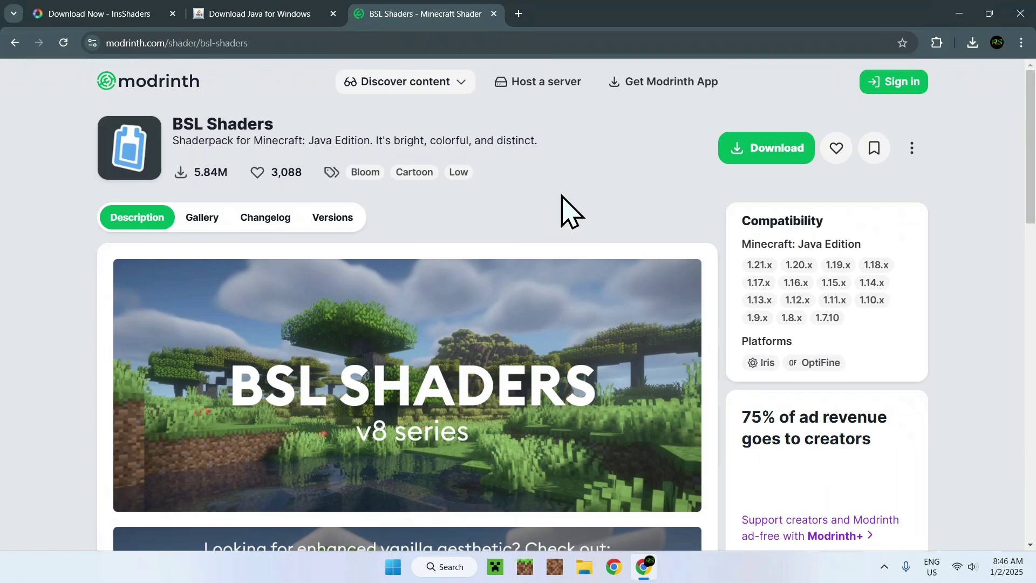
left_click(340, 218)
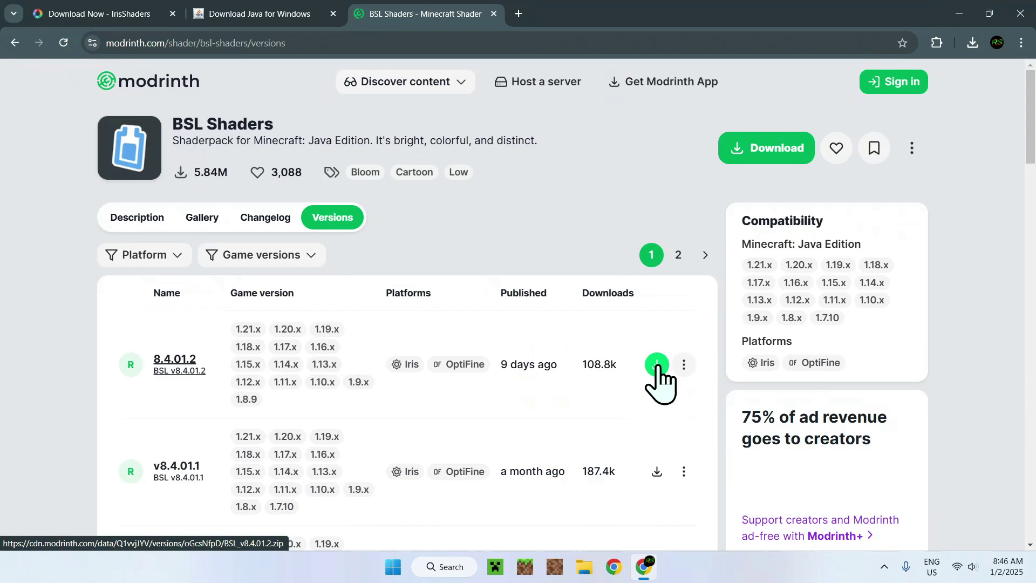
left_click(658, 365)
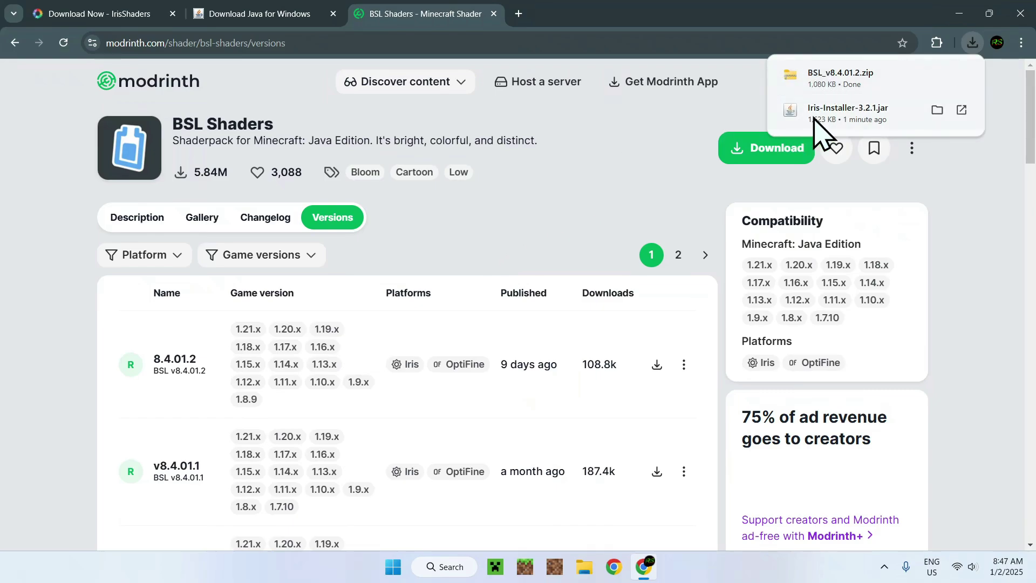
Close the browser and open the Downloads folder in File Explorer
left_click(402, 86)
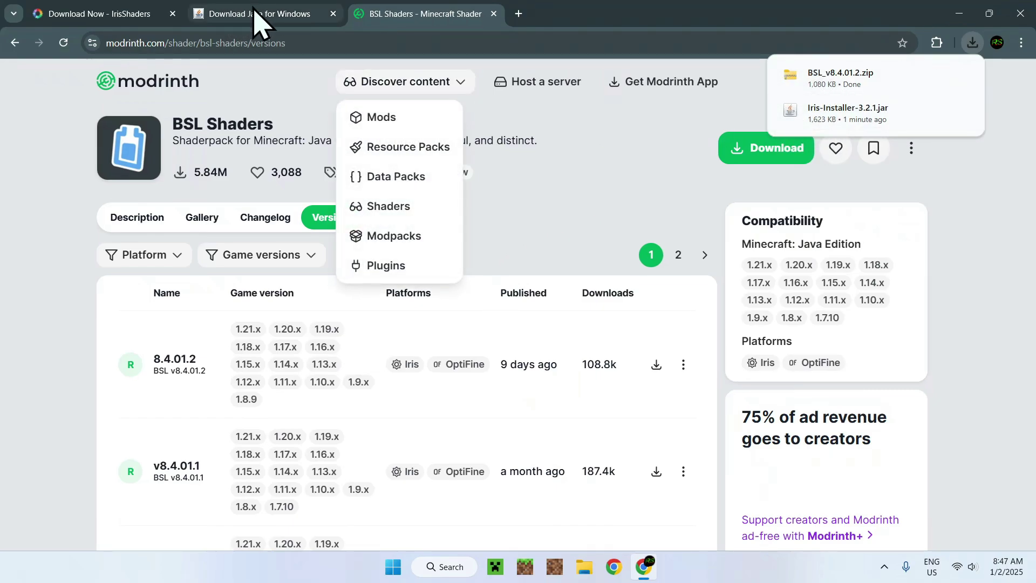
left_click(629, 194)
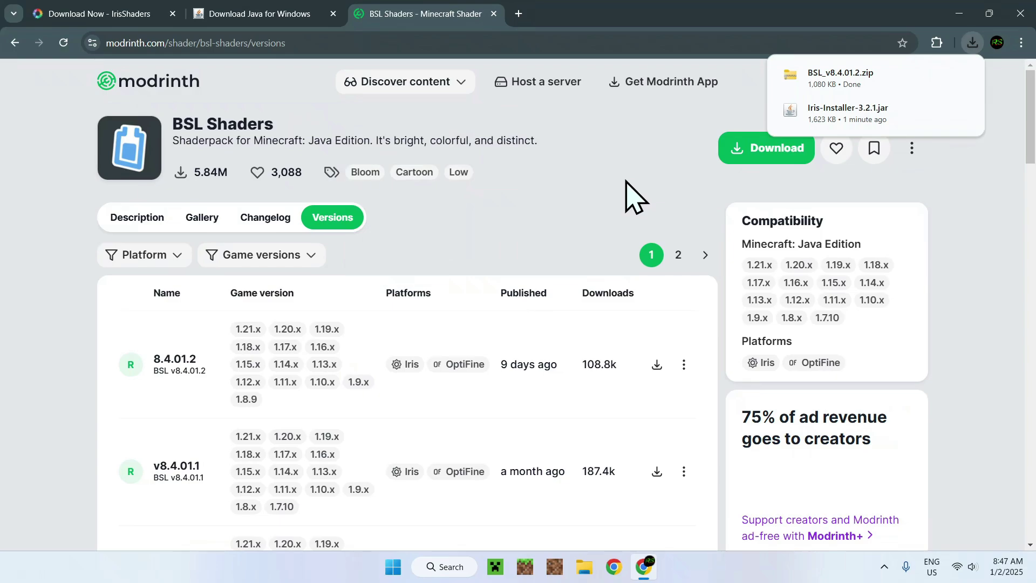
left_click(1016, 16)
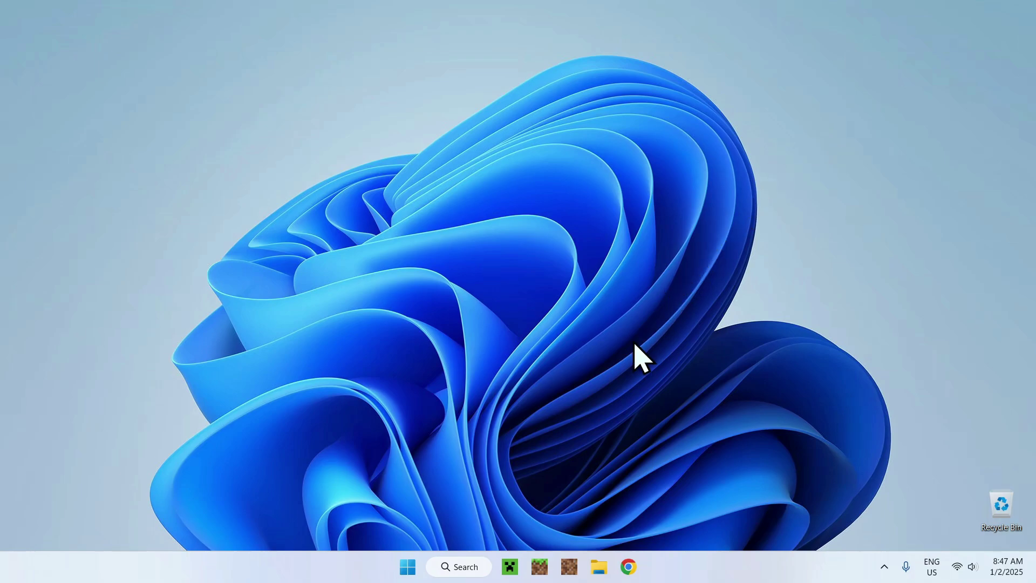
left_click(595, 570)
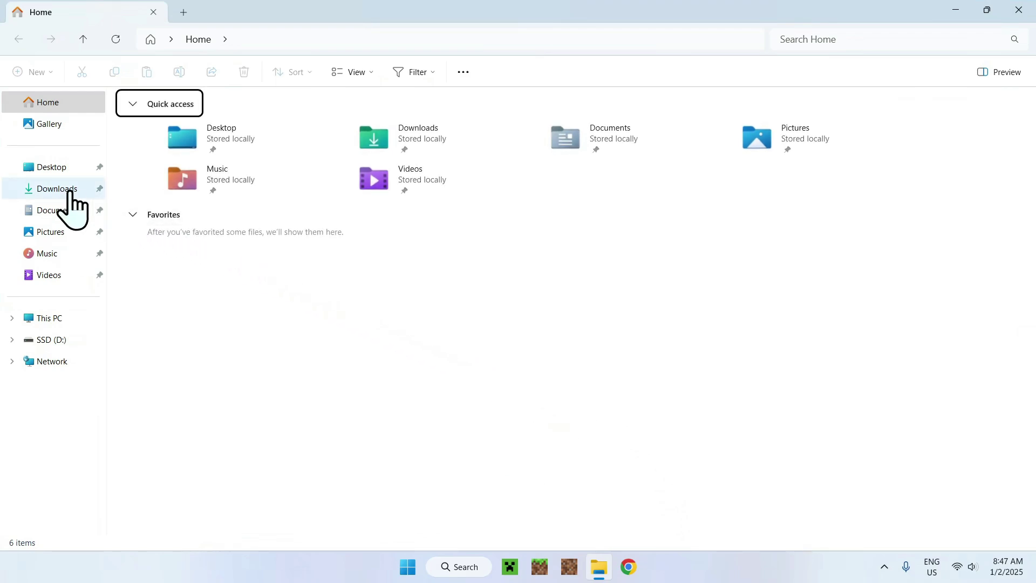
left_click(54, 190)
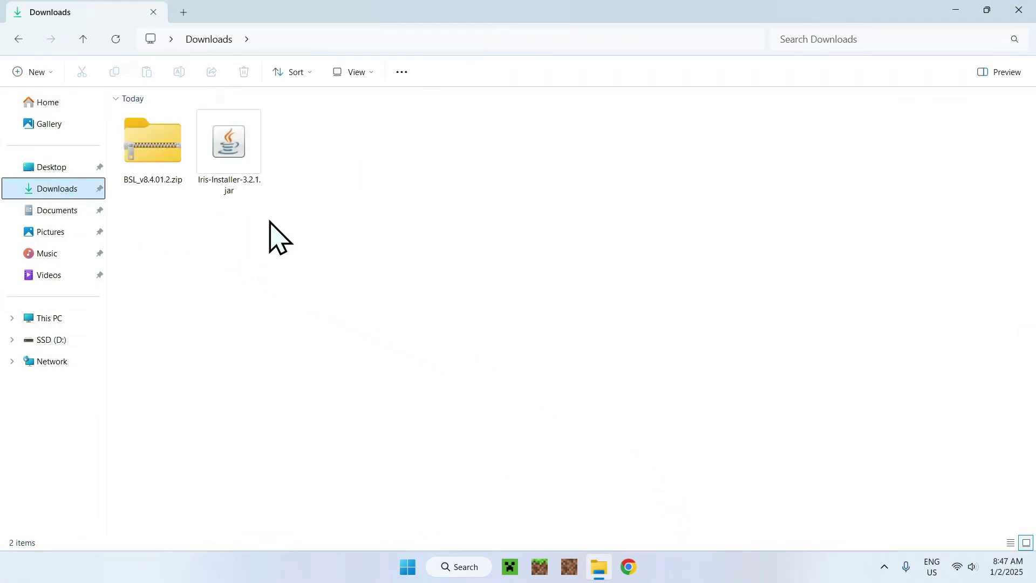
left_click_drag(270, 216, 162, 219)
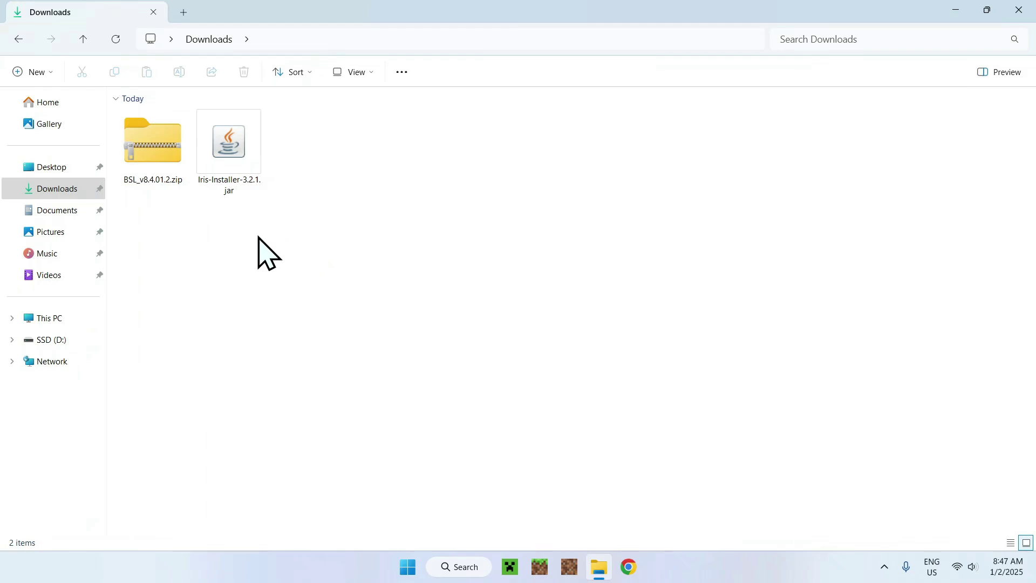
Run Iris-Installer-3.2.1.jar, install Iris Only for game version 1.21.4 into .minecraft, and close the installer
left_click(223, 178)
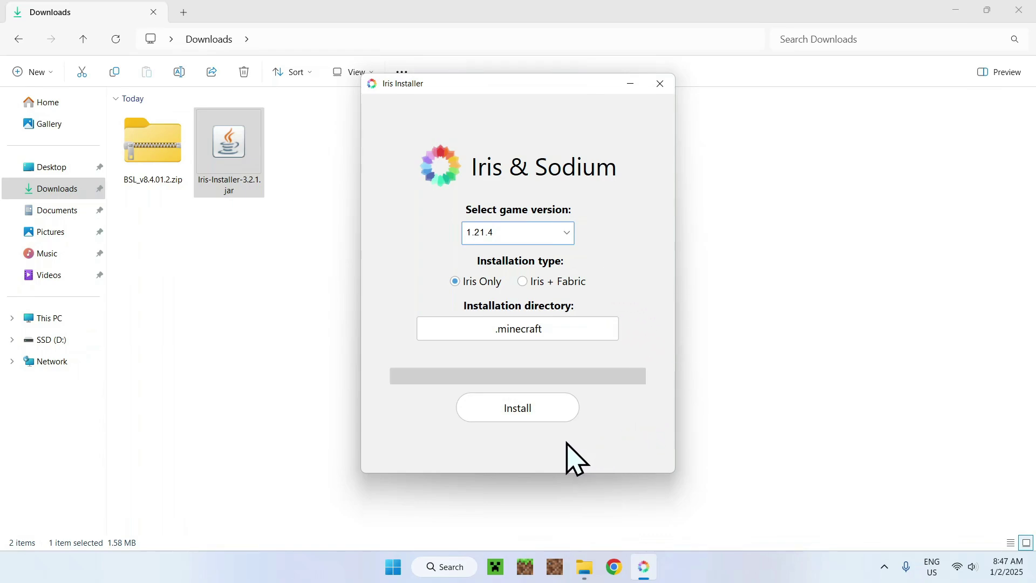
left_click(517, 414)
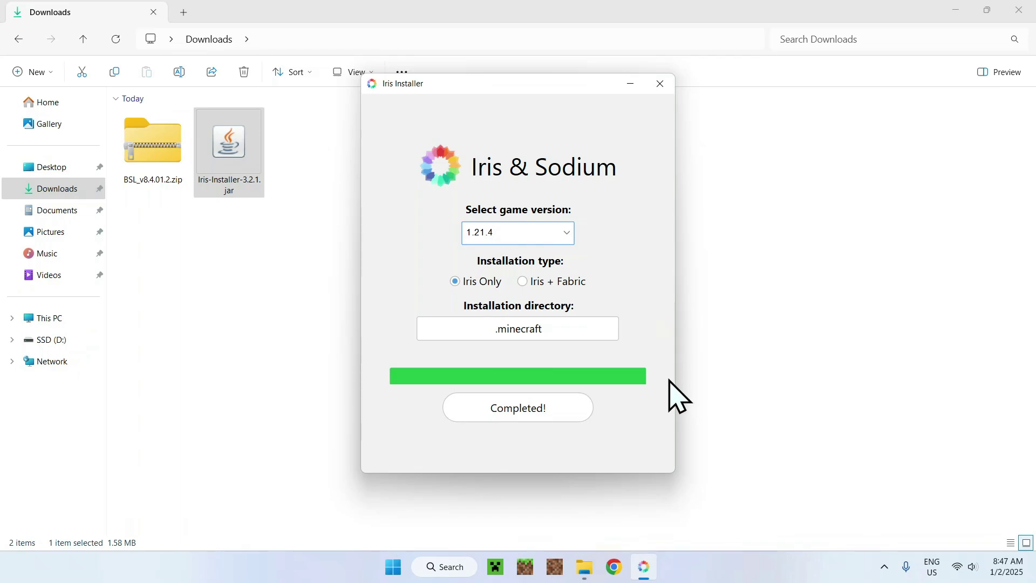
left_click(659, 89)
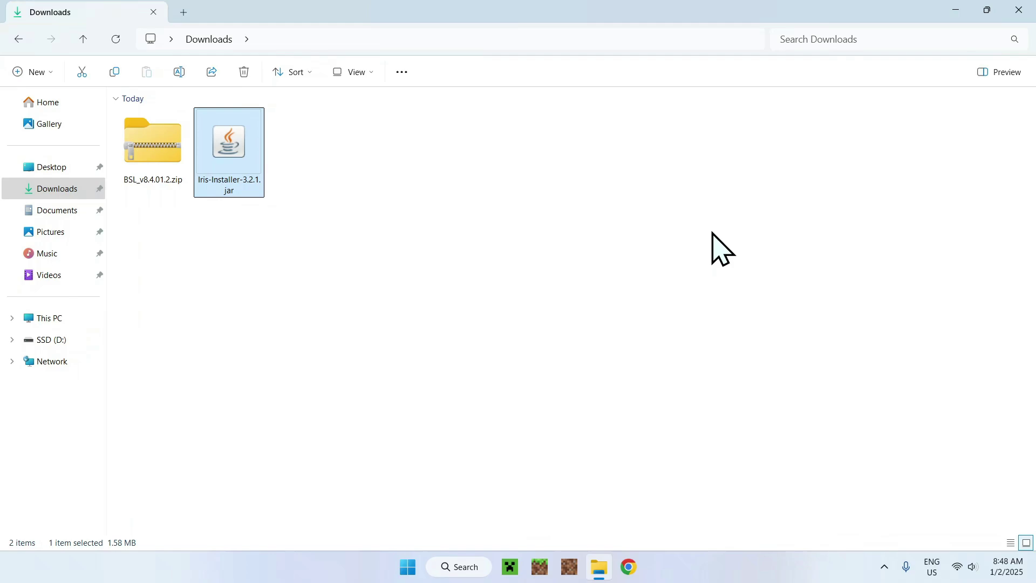
Switch to the Minecraft Launcher, open the Iris & Sodium for 1.21.4 installation's folder, and go into its shaderpacks folder
left_click(510, 568)
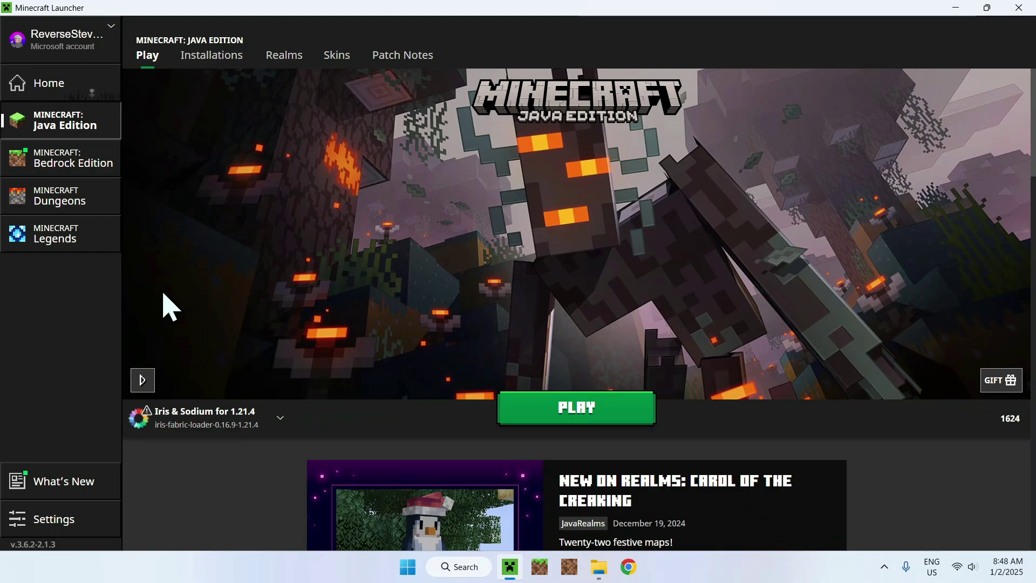
left_click(204, 79)
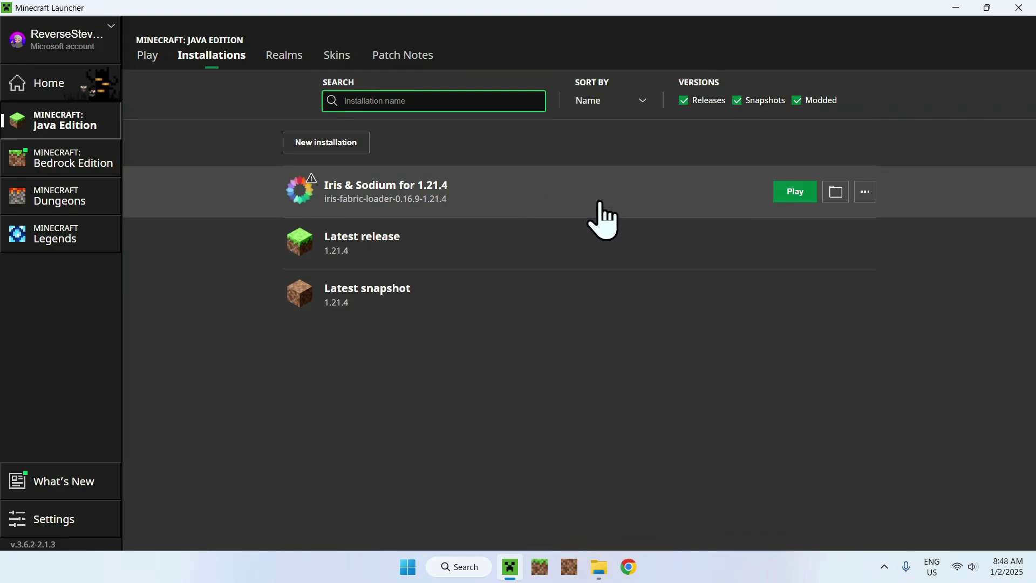
left_click(836, 193)
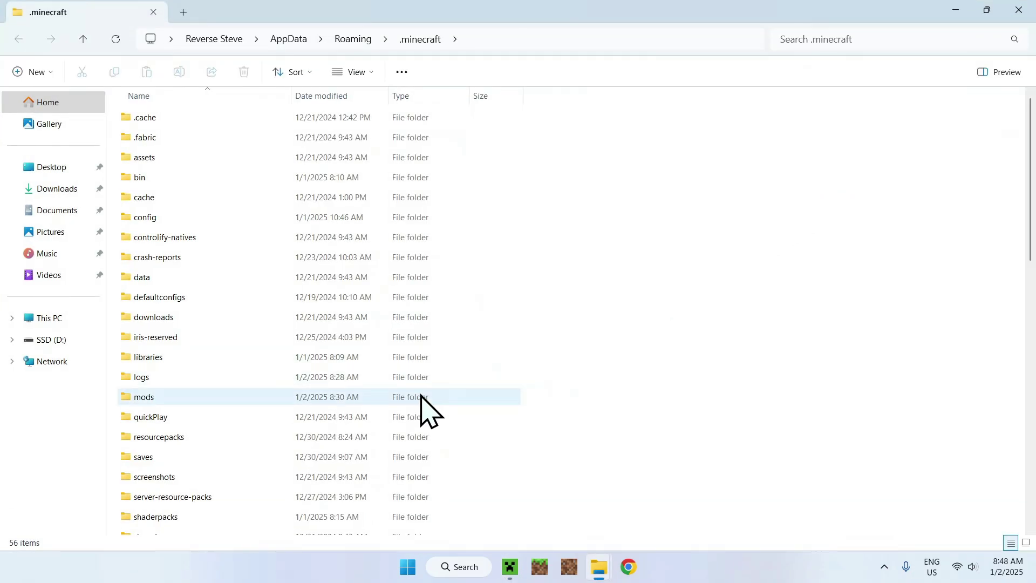
left_click(182, 517)
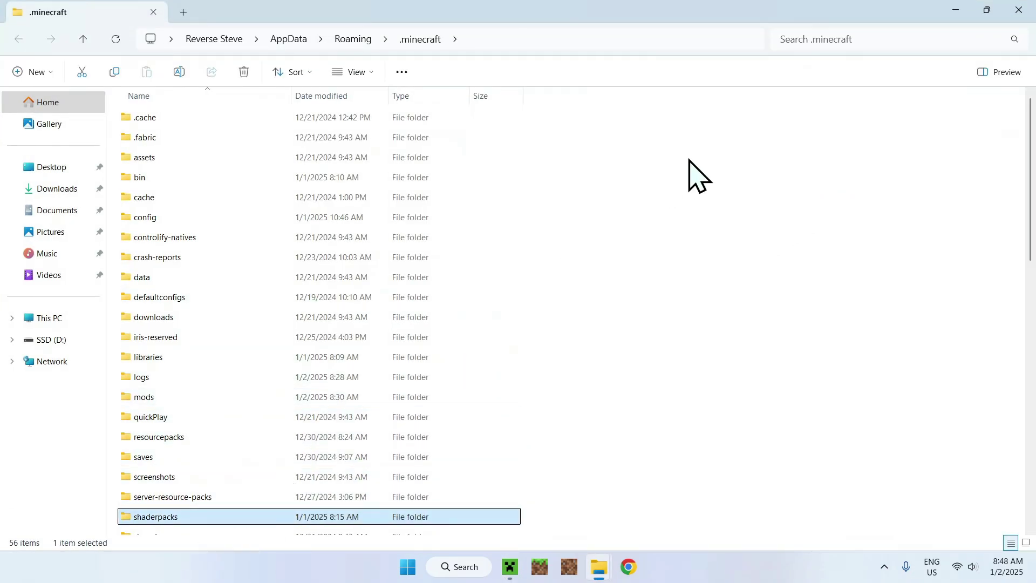
double_click(198, 516)
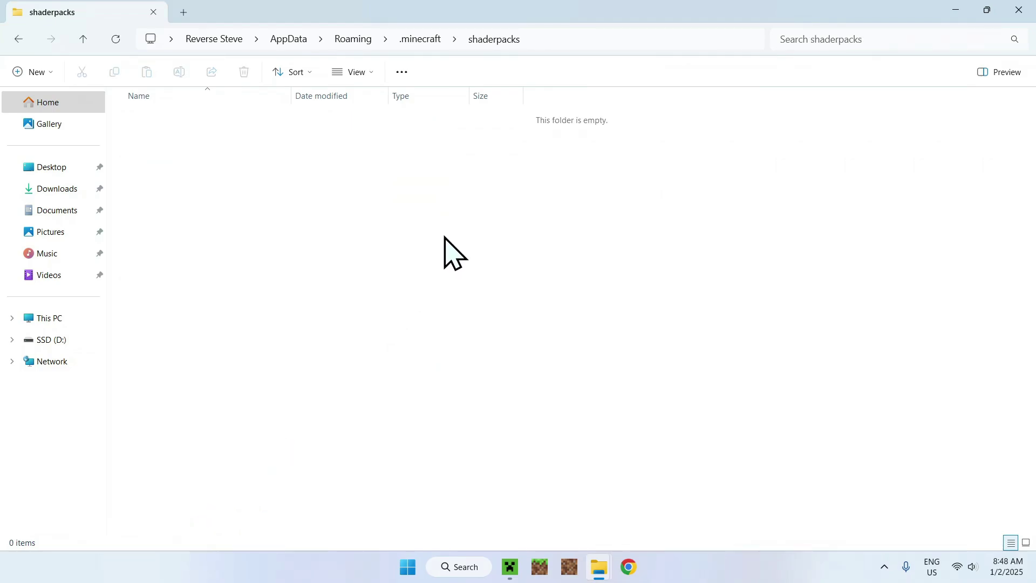
Copy BSL_v8.4.01.2.zip from the Downloads folder into the .minecraft shaderpacks folder
left_click(51, 190)
left_click(156, 165)
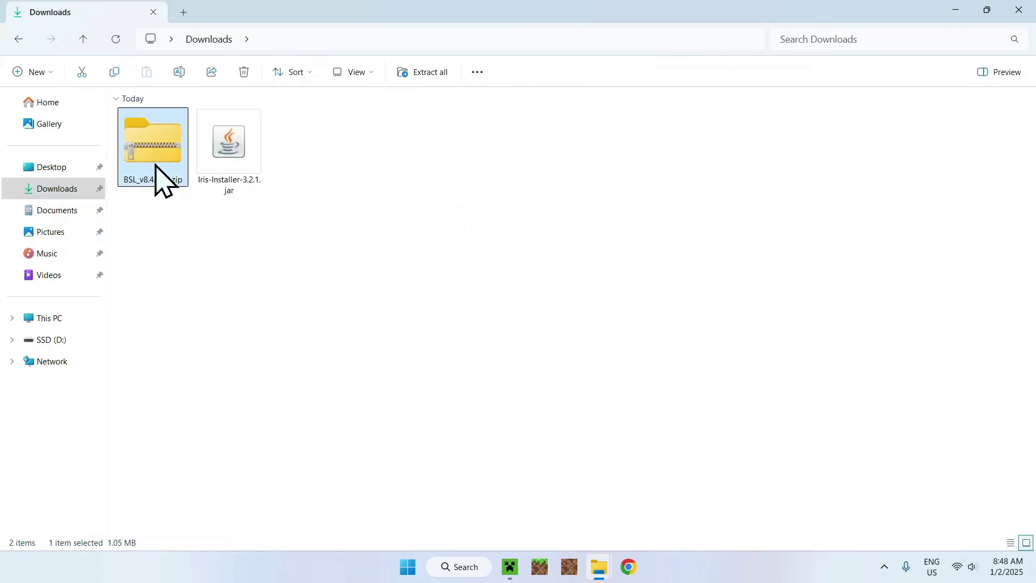
left_click(115, 73)
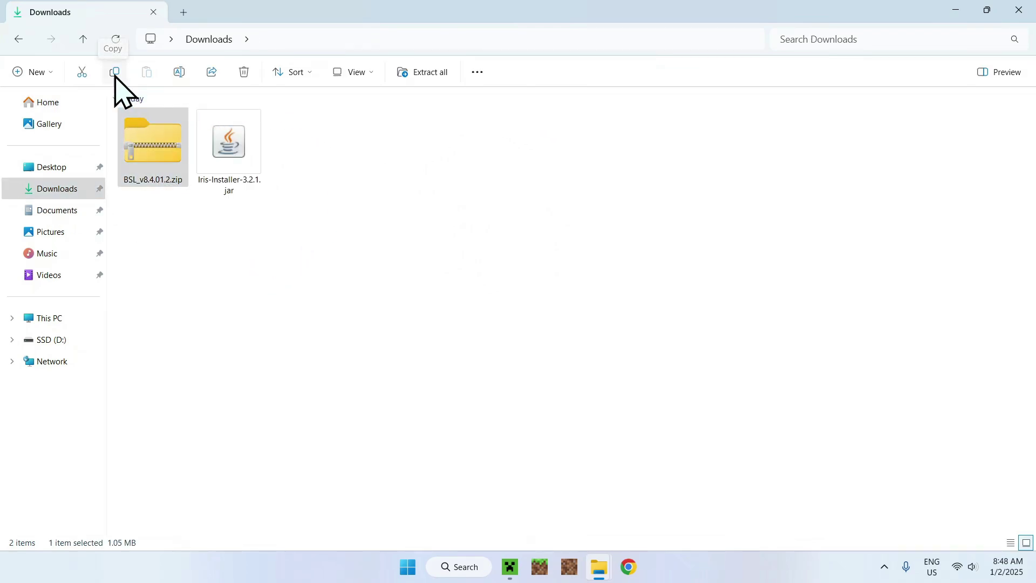
left_click(18, 39)
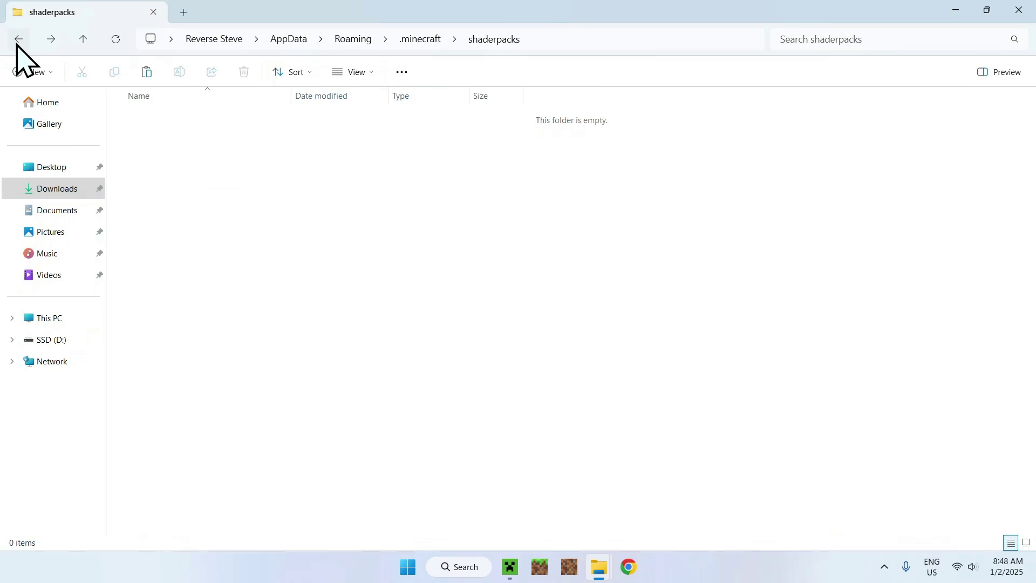
left_click(145, 74)
left_click(253, 158)
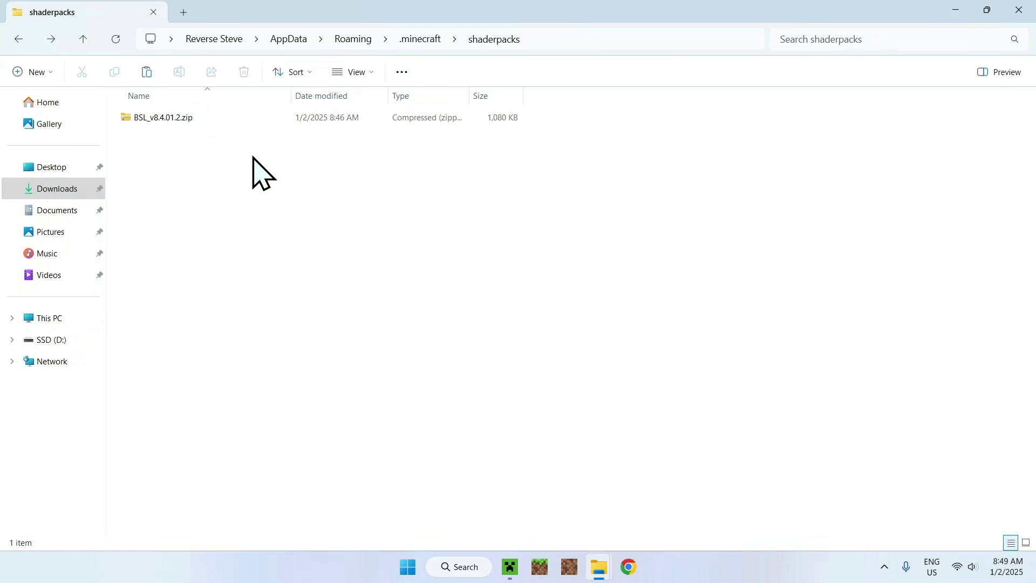
Switch to the Minecraft Launcher, start the Iris & Sodium for 1.21.4 installation, and maximize the game window
left_click(510, 566)
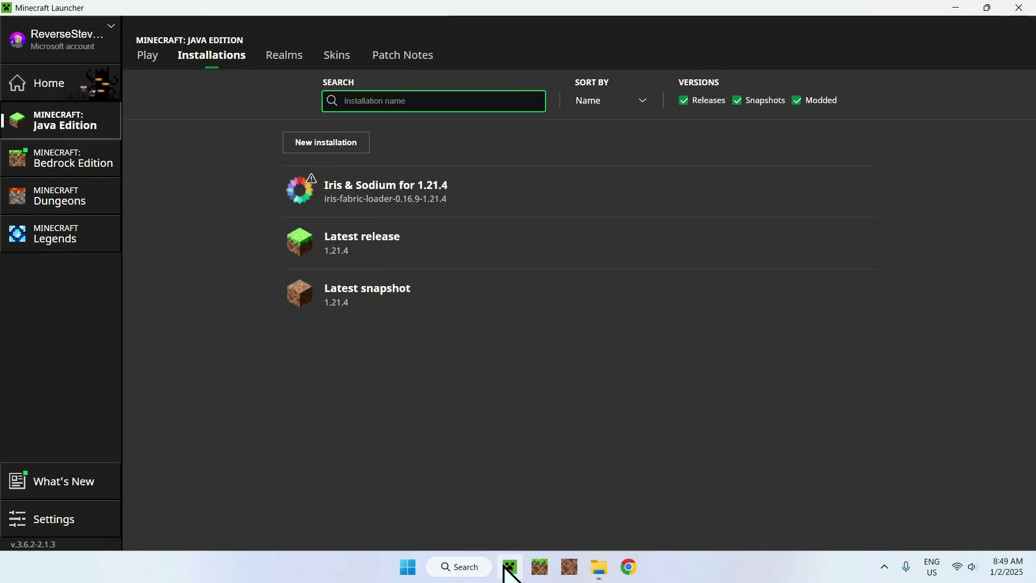
left_click(146, 57)
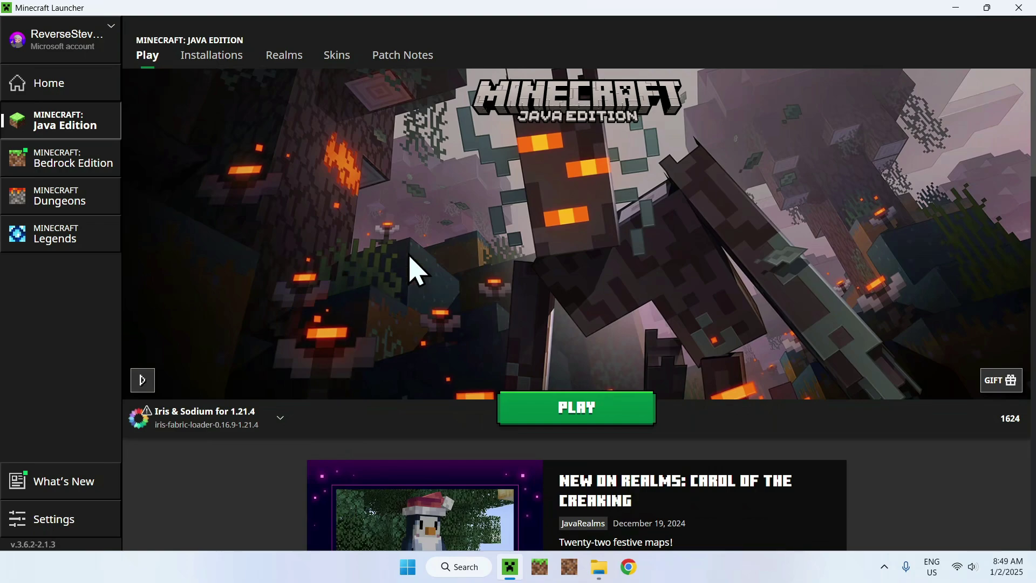
left_click(581, 412)
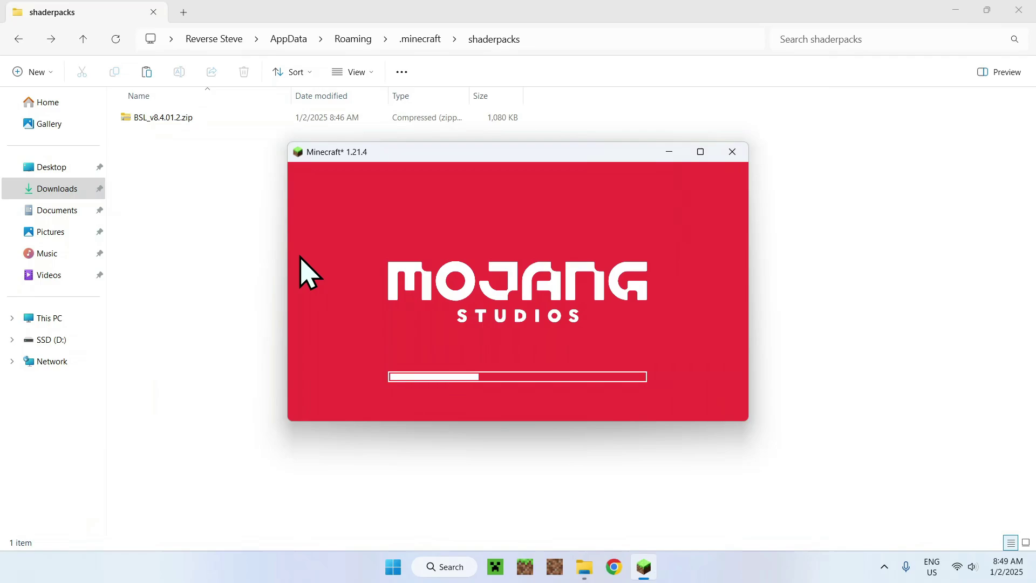
left_click(700, 153)
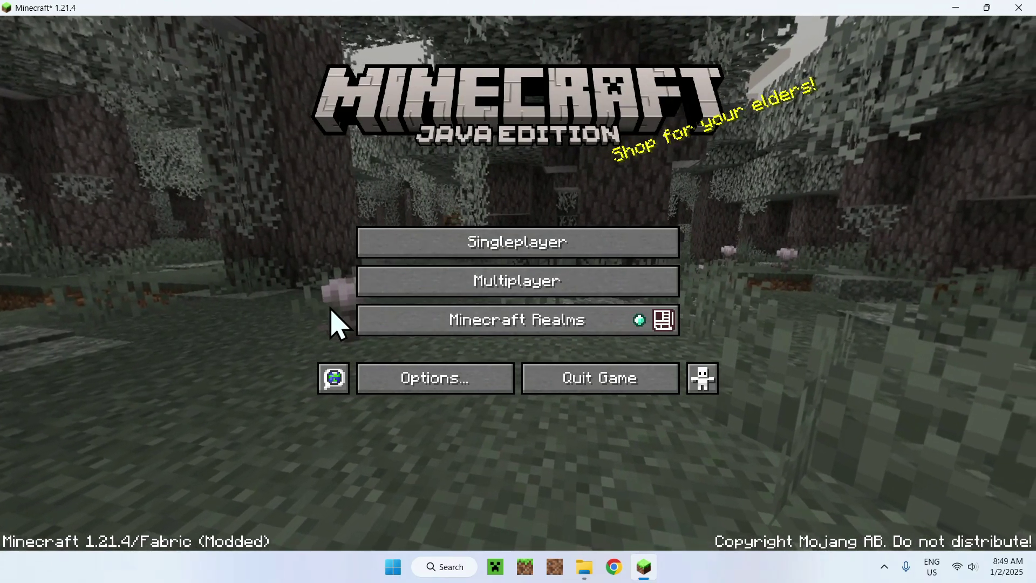
Load the singleplayer world named Tutorials and walk forward to view the scenery
left_click(521, 249)
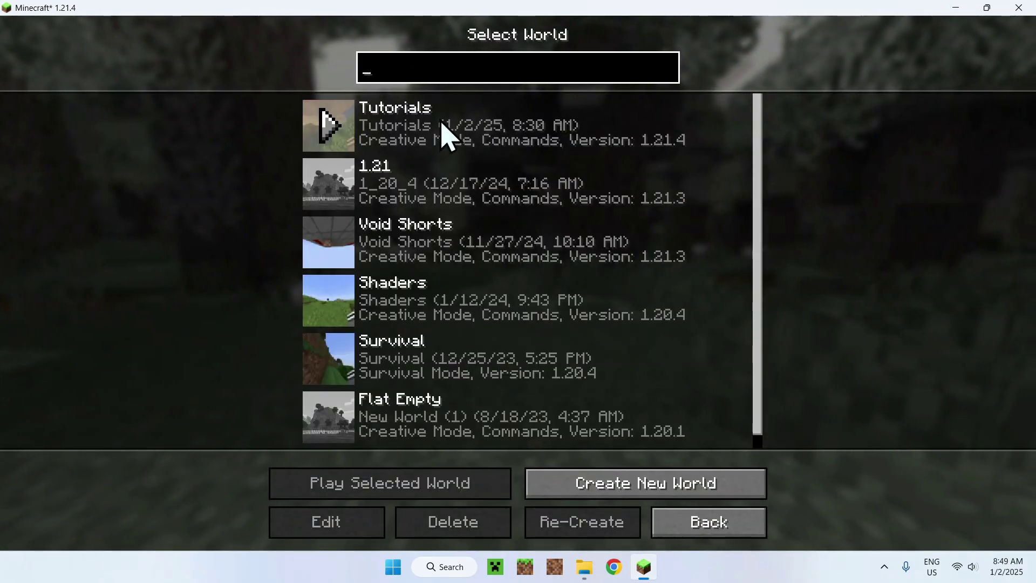
left_click(332, 127)
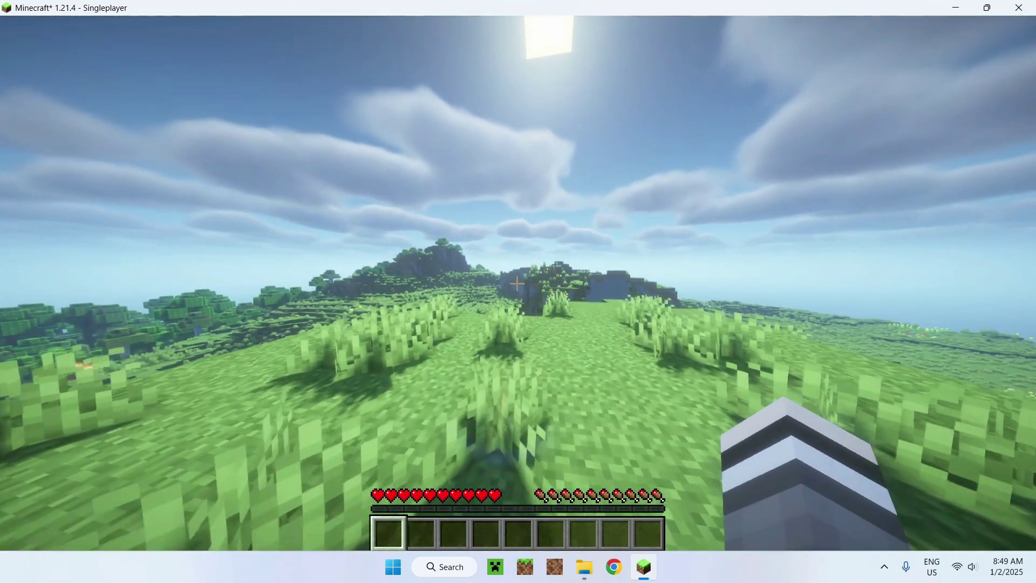
key("w")
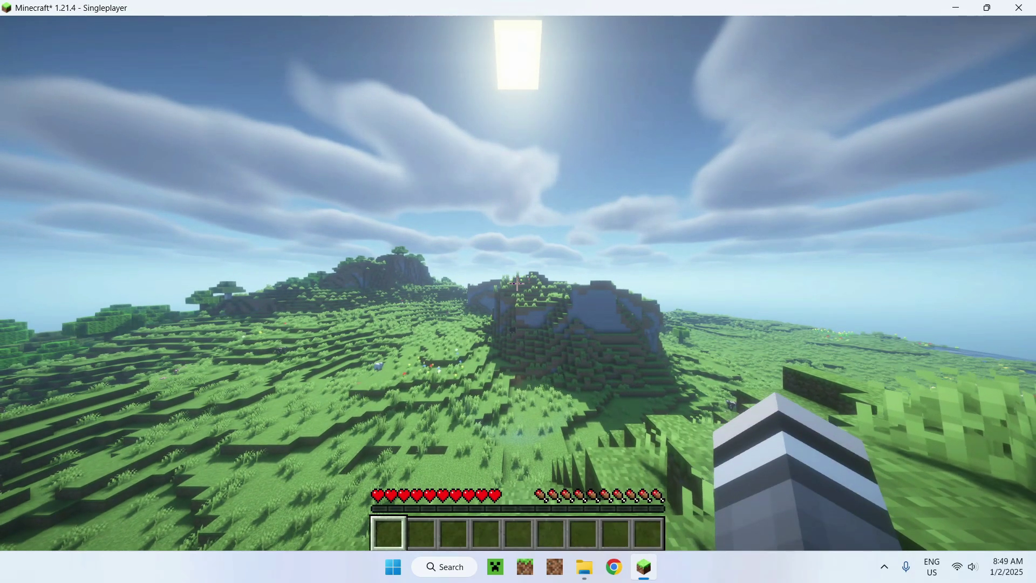
Disable shaders in the video settings' shader packs, apply the change, and return to the world
key("Escape")
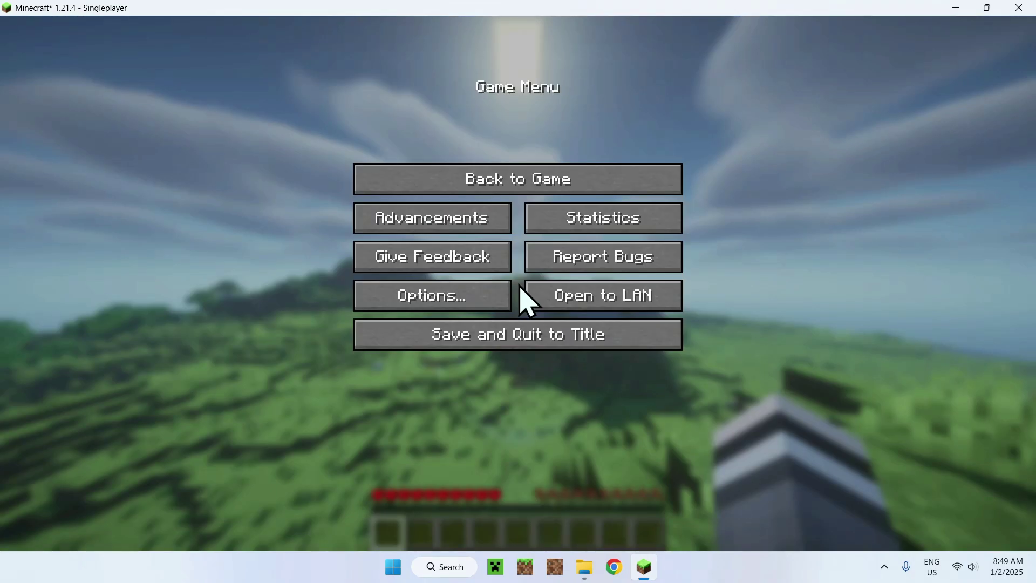
left_click(477, 301)
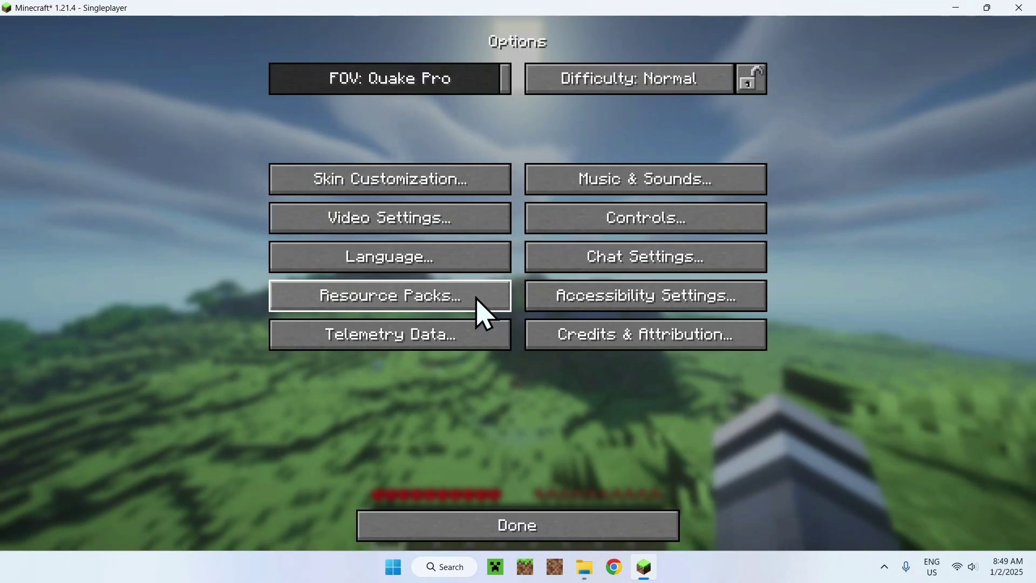
left_click(474, 224)
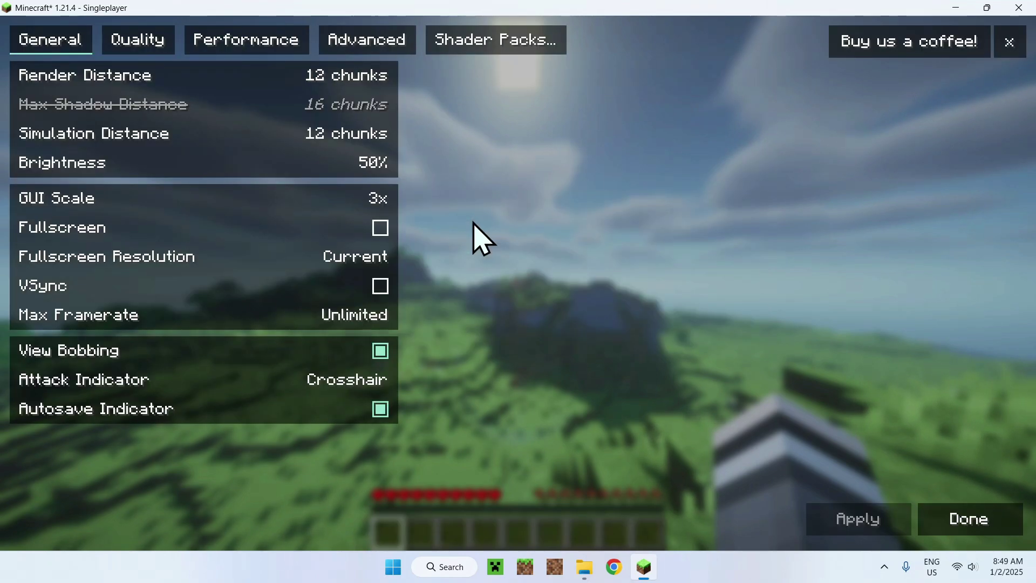
left_click(487, 39)
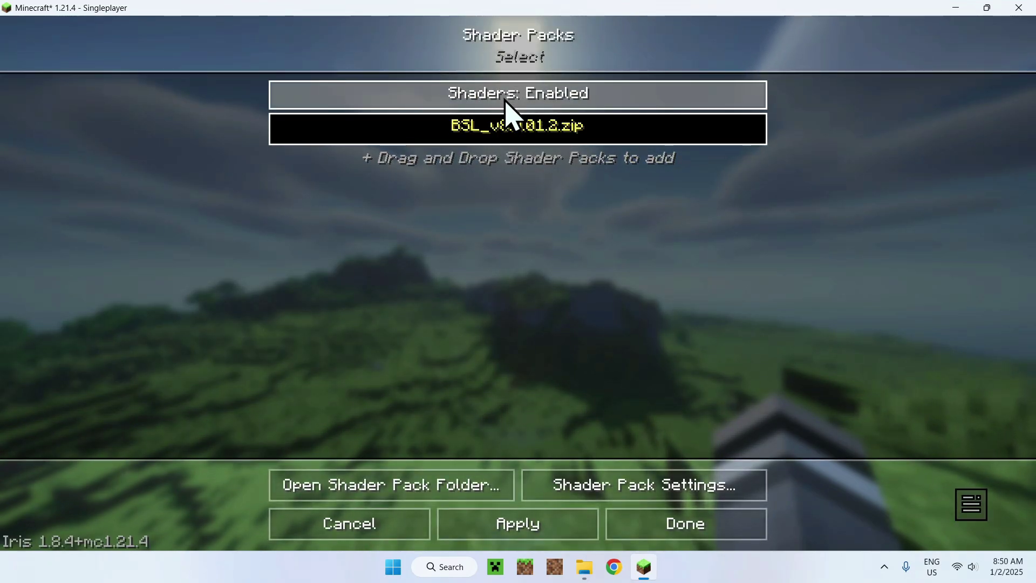
left_click(520, 92)
left_click(517, 532)
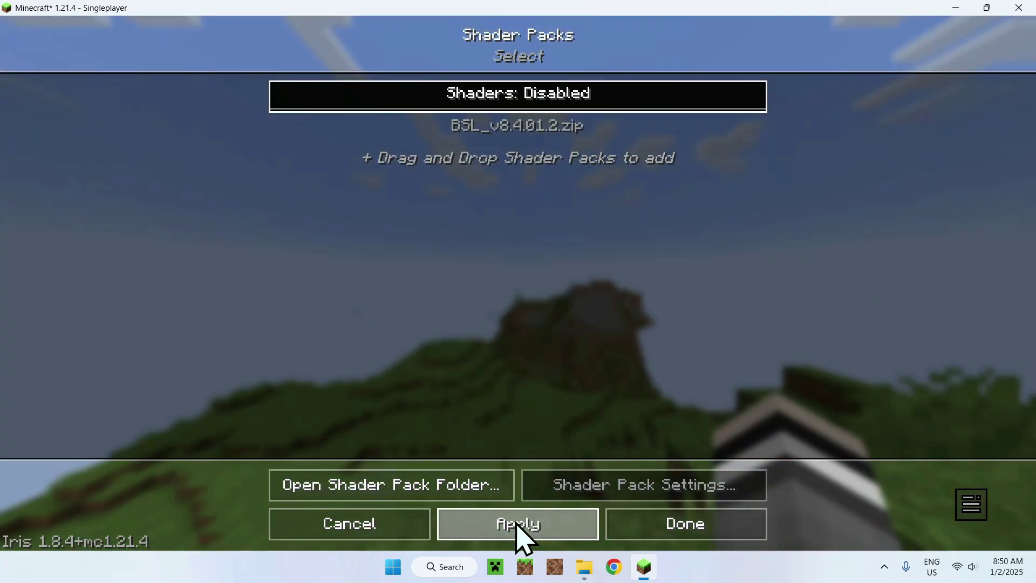
key("Escape")
key("Escape")
key("Escape")
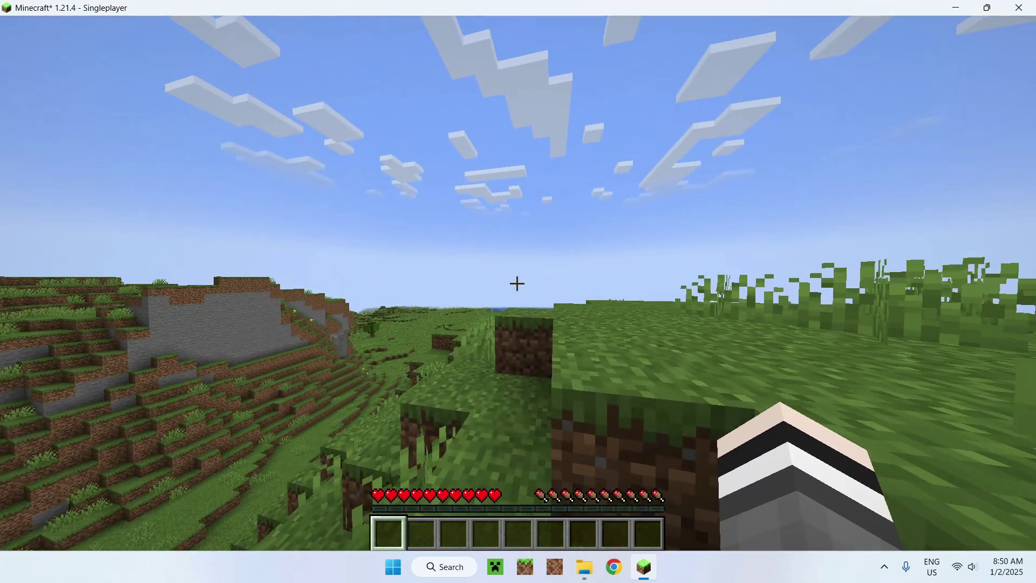
Examine the world without shaders while walking, and check the Iris shader status in the debug overlay
key("w")
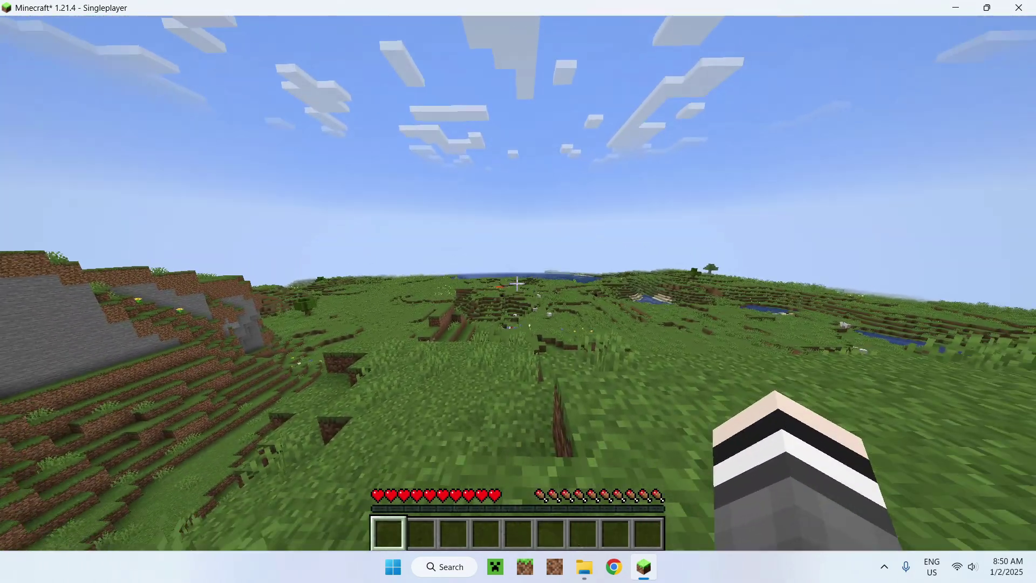
key("F3")
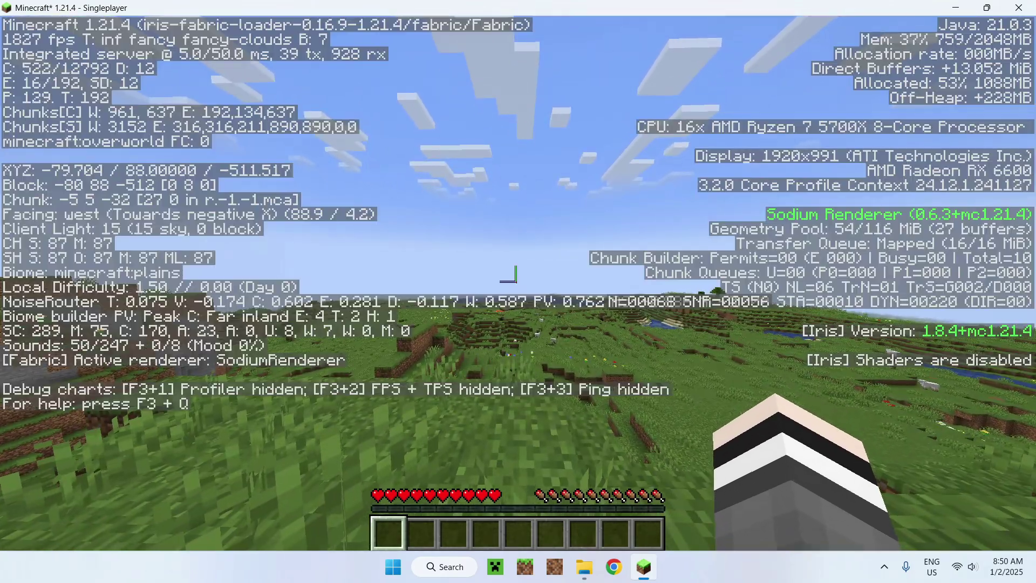
key("Escape")
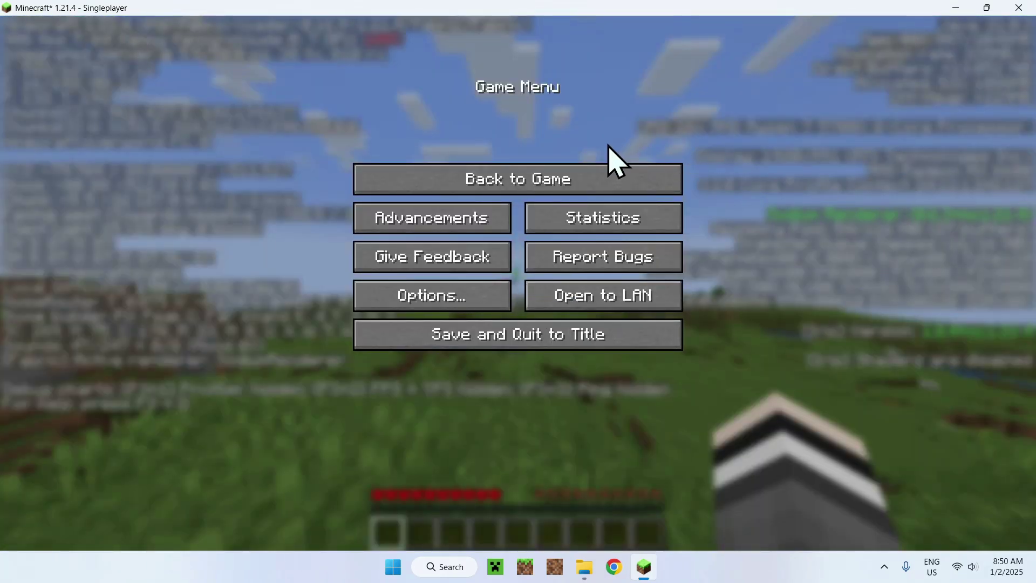
left_click(587, 170)
key("F3")
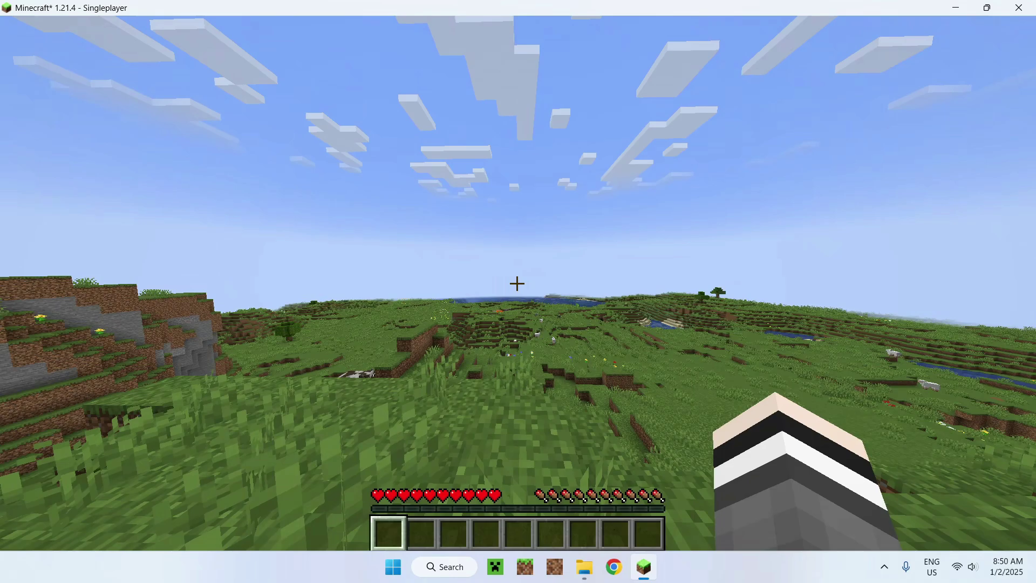
key("w")
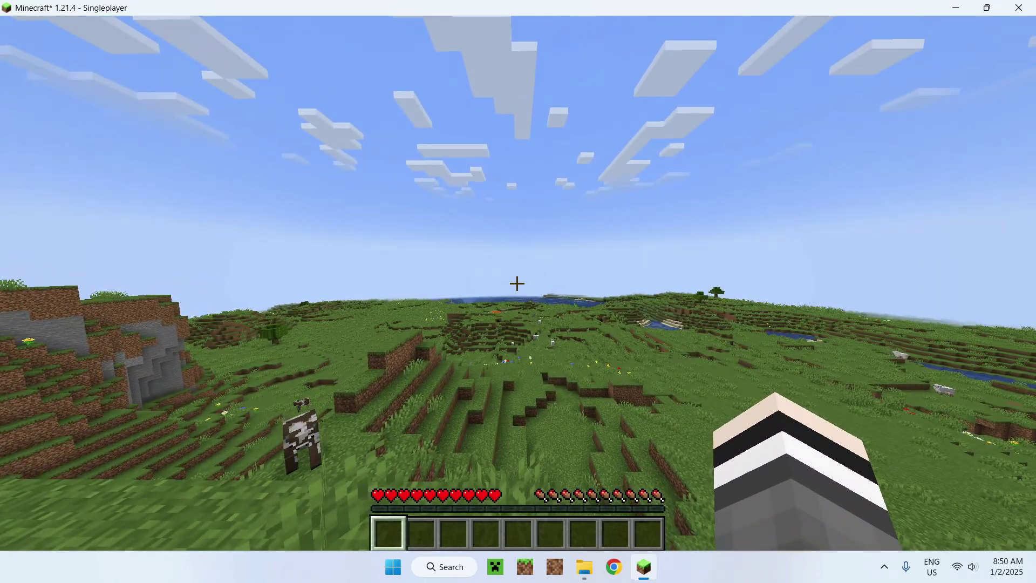
Enable the BSL_v8.4.01.2.zip shader pack in the video settings' shader packs and return to the world
key("Escape")
left_click(491, 298)
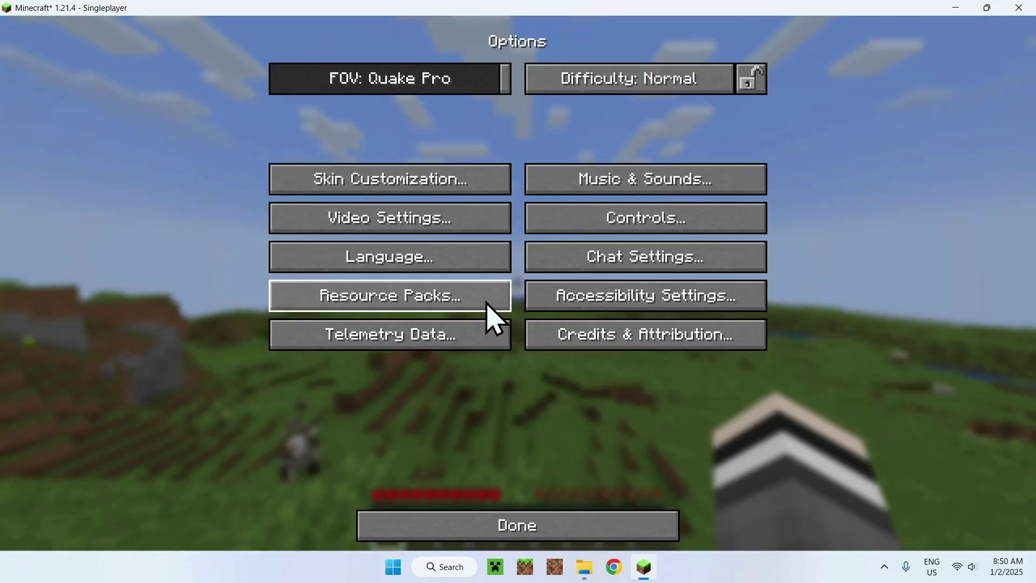
left_click(464, 229)
left_click(512, 48)
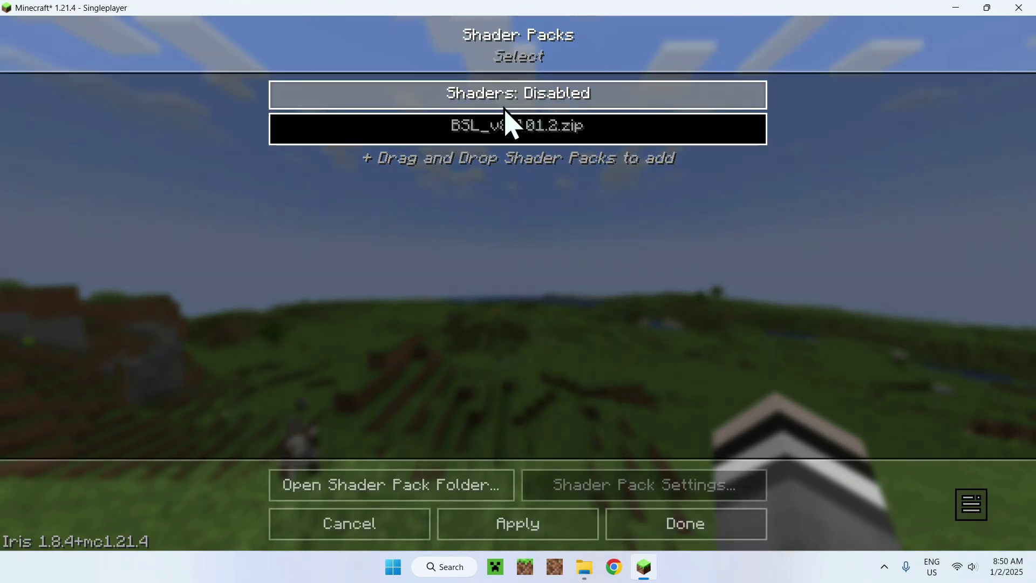
left_click(518, 130)
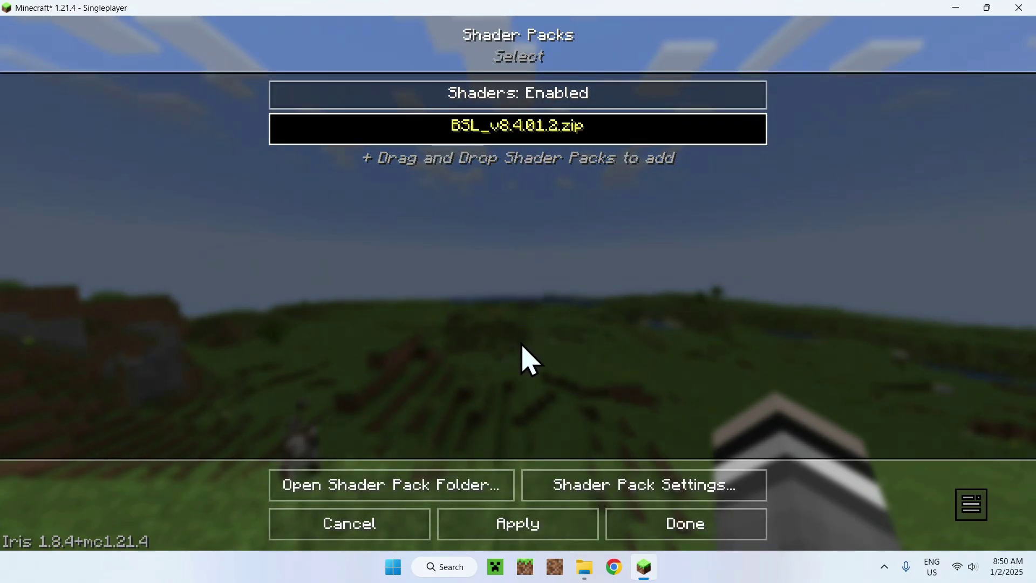
key("Escape")
key("Escape")
key("Escape")
key("Escape")
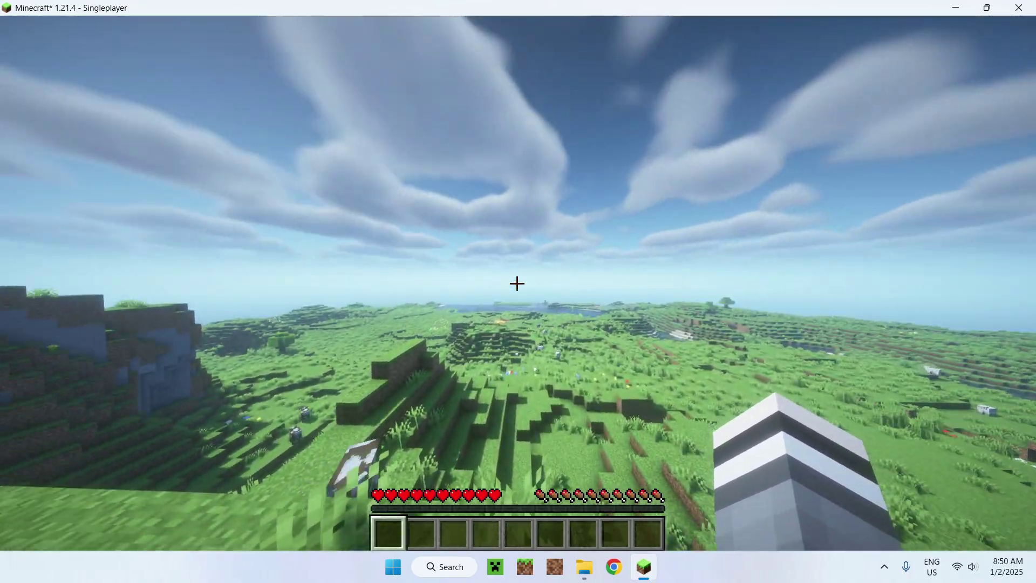
Examine the world with BSL shaders while moving around, switch to third-person view, and crouch the character
key("w")
key("space")
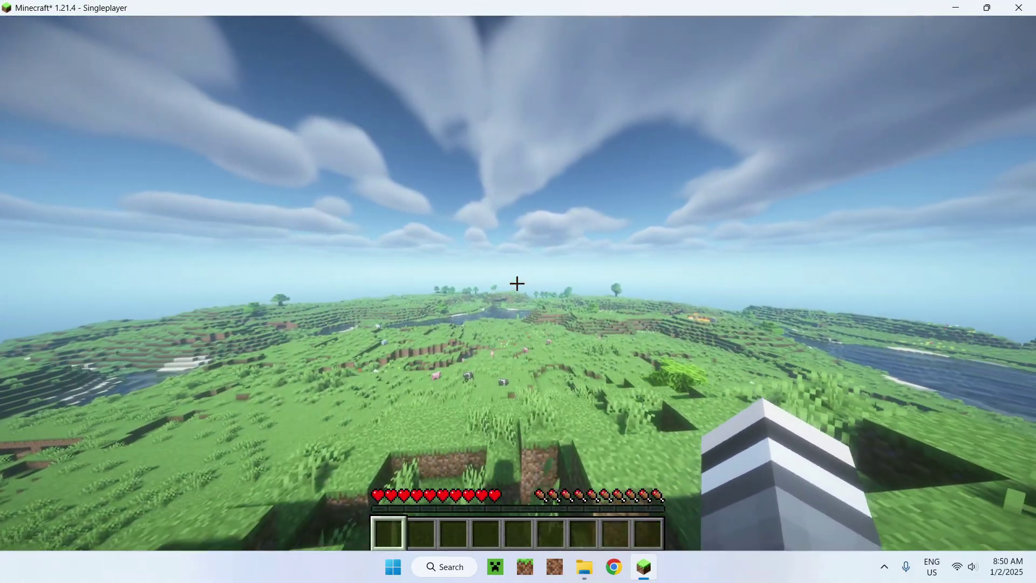
key("F5")
key("F5")
key("shift")
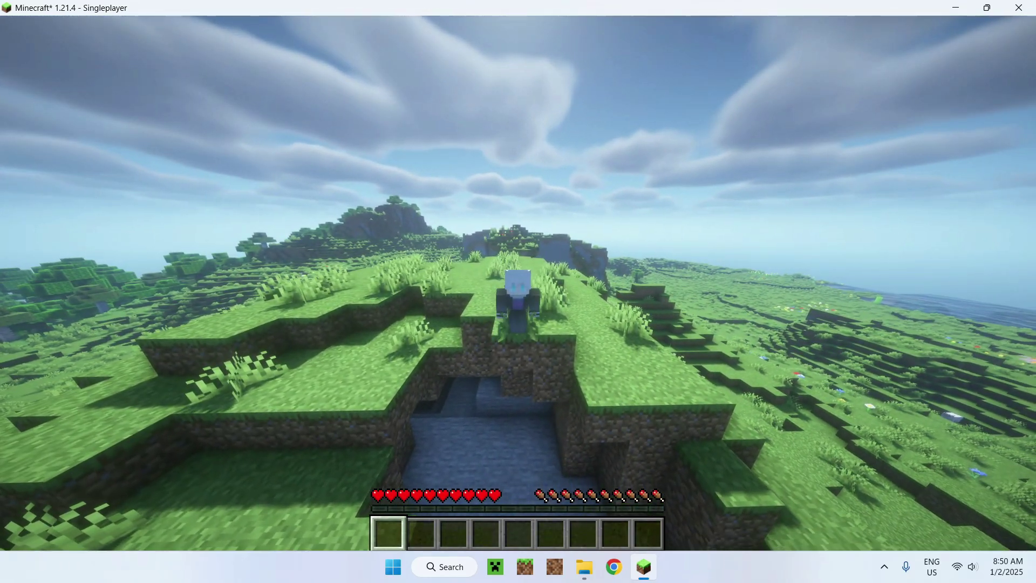
key("shift")
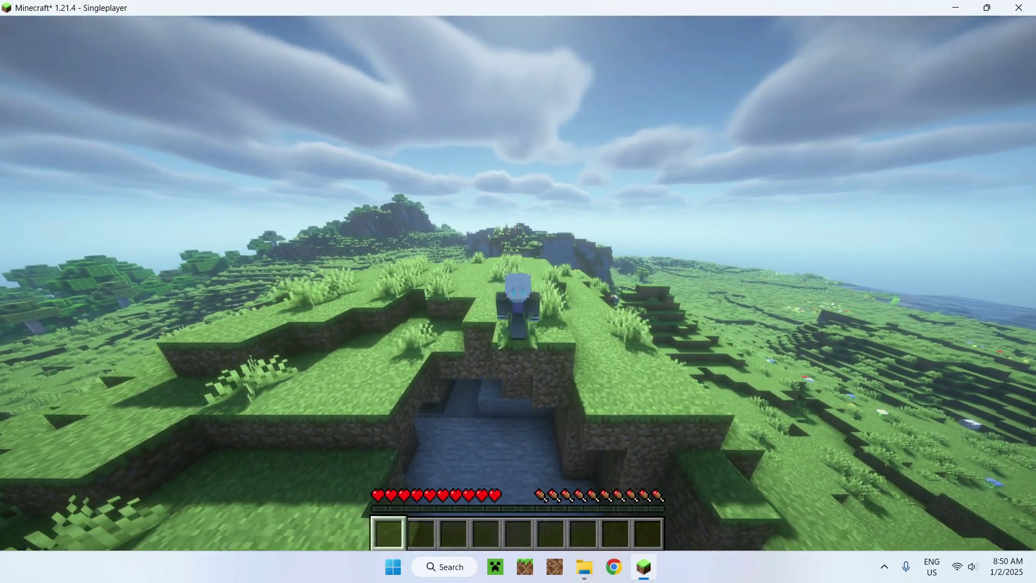